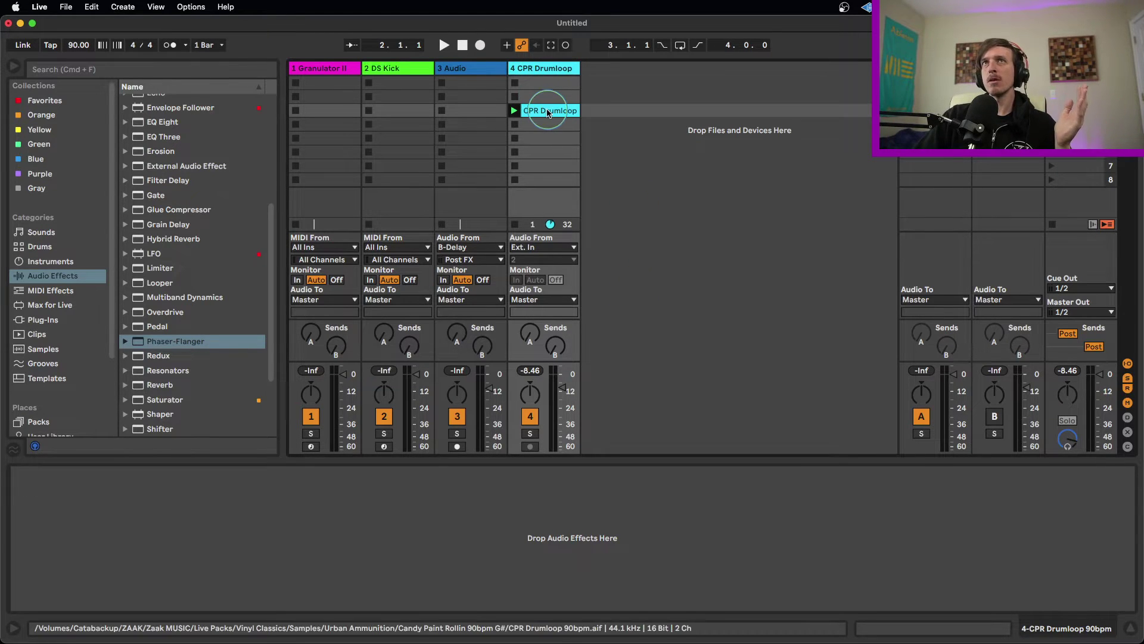
Play the CPR Drumloop clip and add an Overdrive effect to its track
click(514, 110)
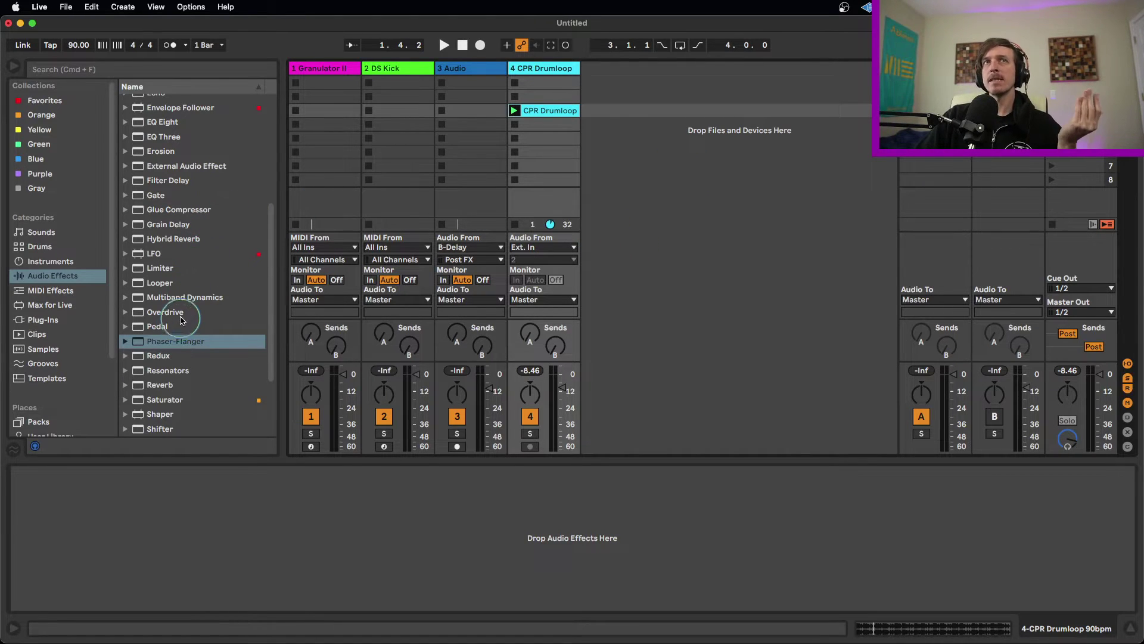
click(179, 312)
drag(203, 384, 258, 531)
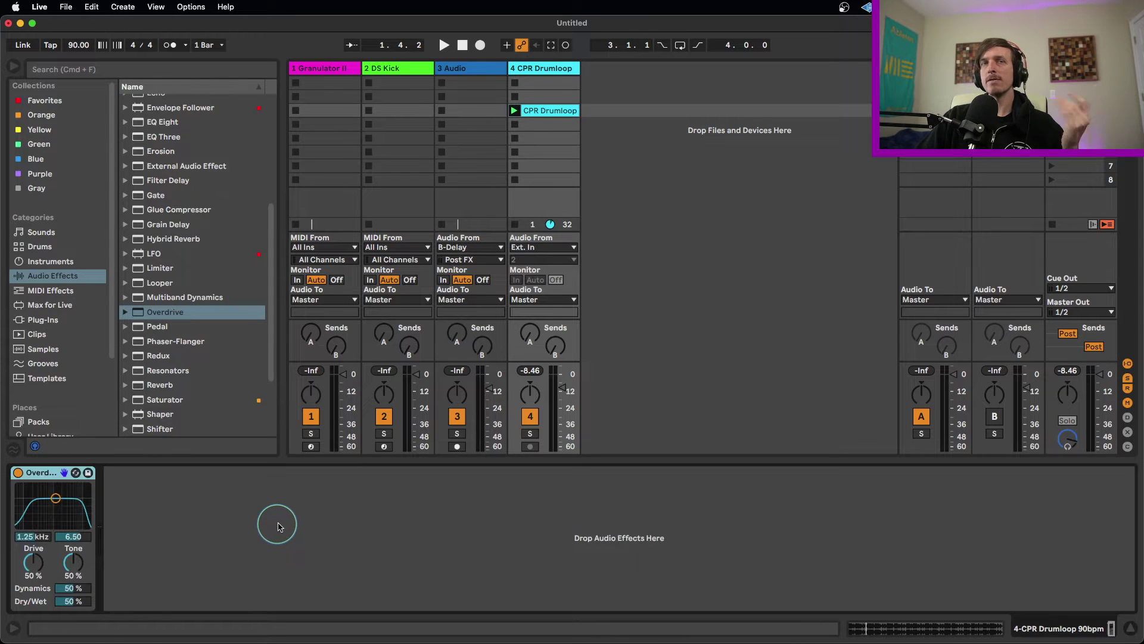
During playback, set the Overdrive's filter to 1.19 kHz with a bandwidth of 3.86 and its dry/wet to 65%
key(space)
mouse_move(56, 510)
mouse_down()
mouse_move(36, 506)
mouse_move(75, 506)
mouse_move(54, 510)
mouse_up()
drag(86, 605, 86, 600)
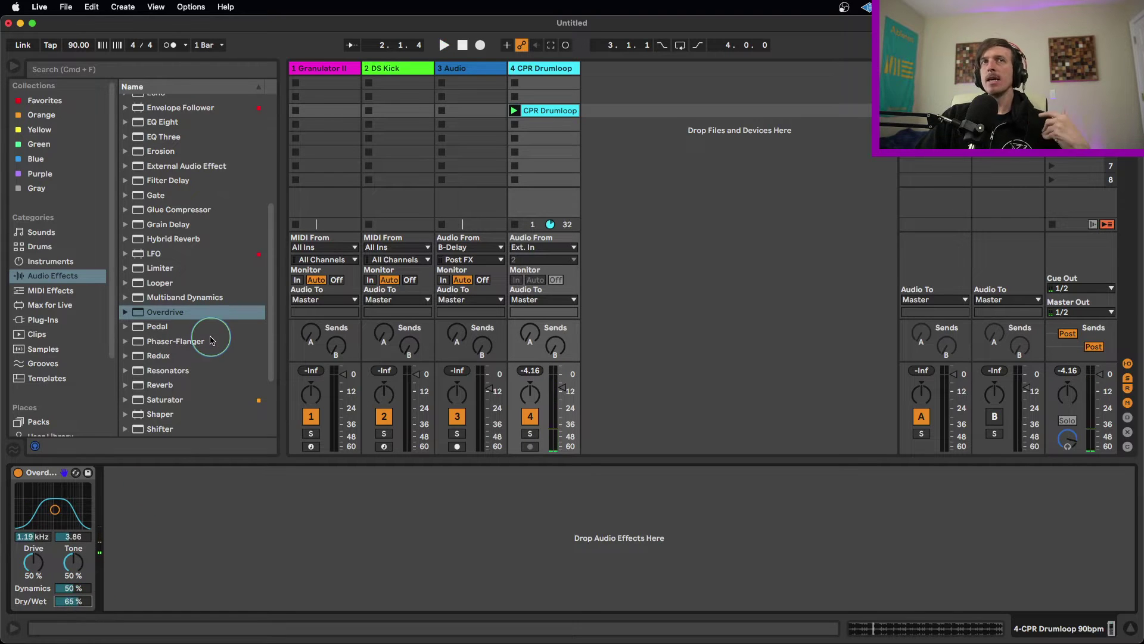
Add a Delay after the Overdrive and play the drum loop through both effects in series
scroll(204, 299, up, 5)
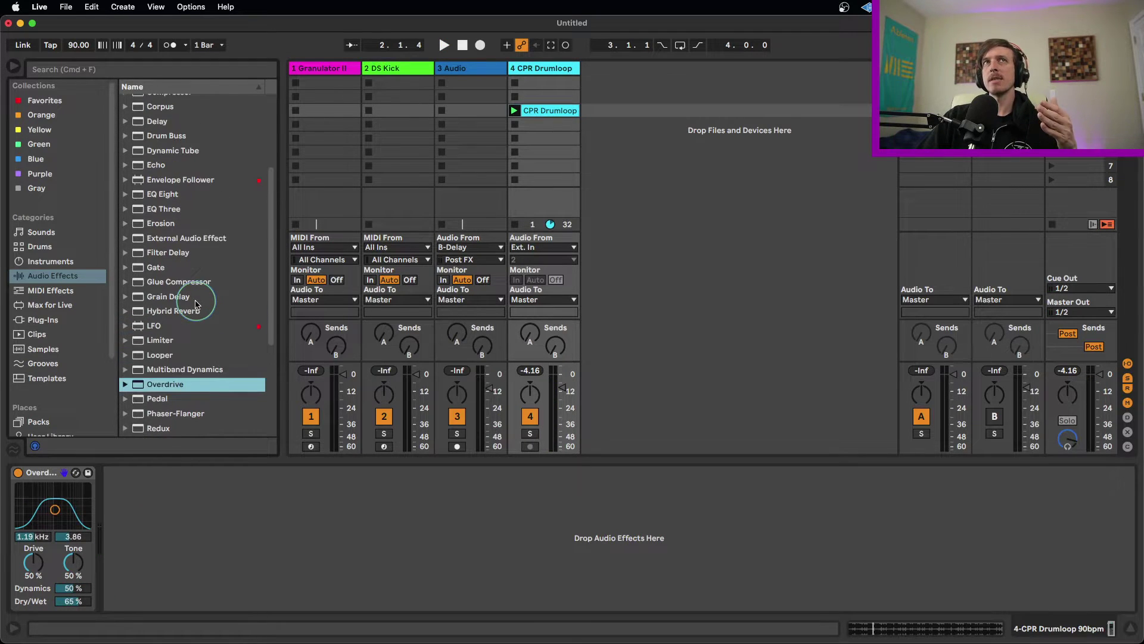
drag(164, 148, 166, 539)
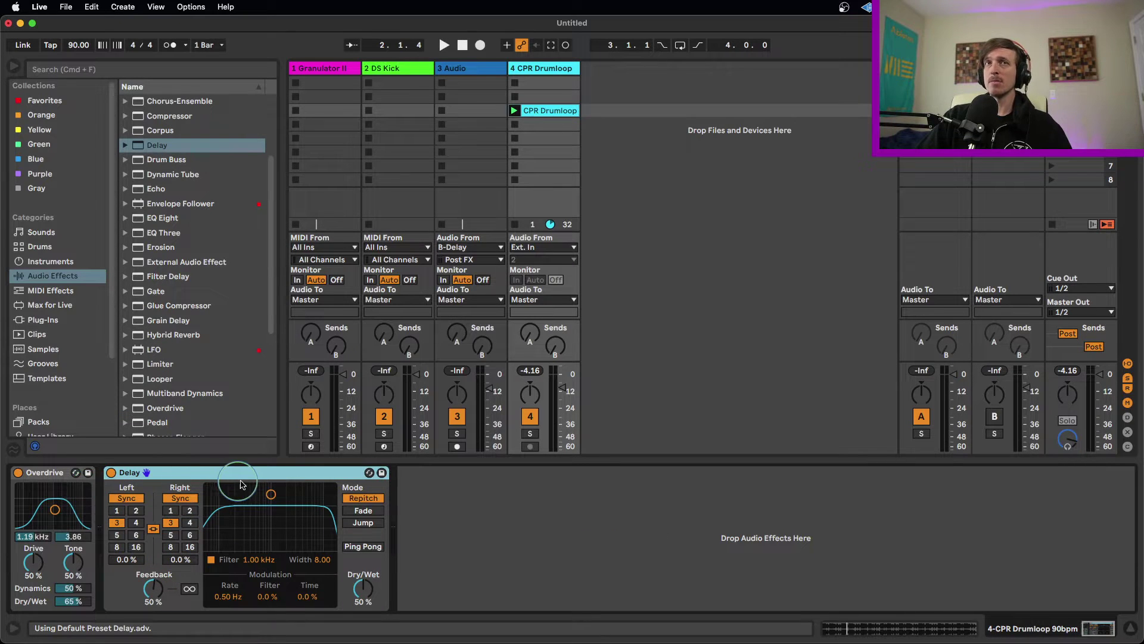
key(space)
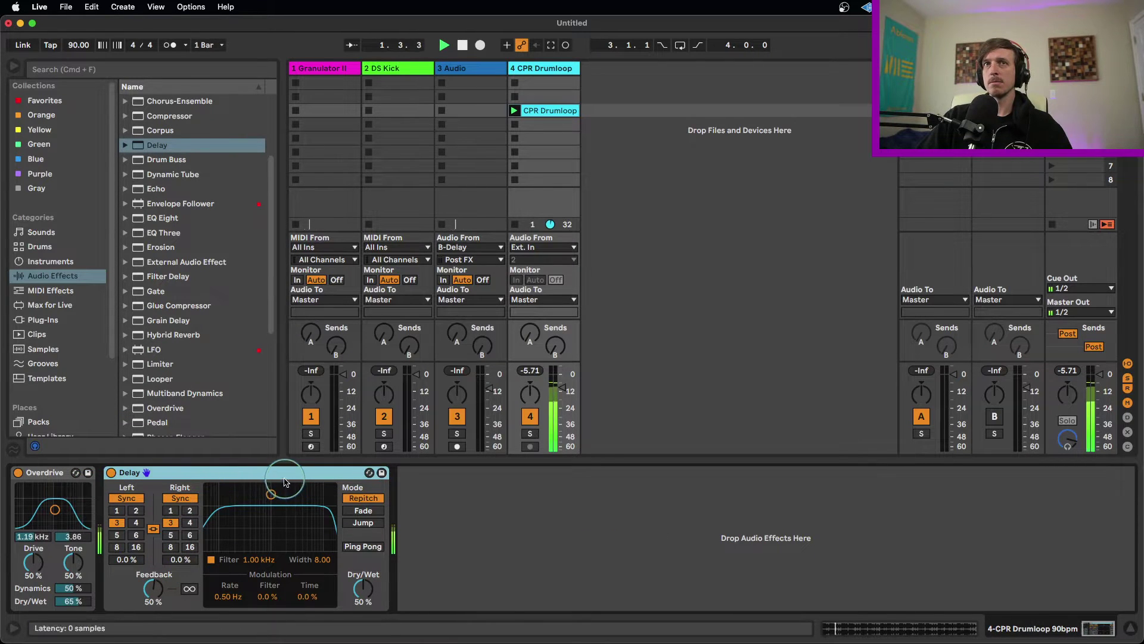
click(73, 478)
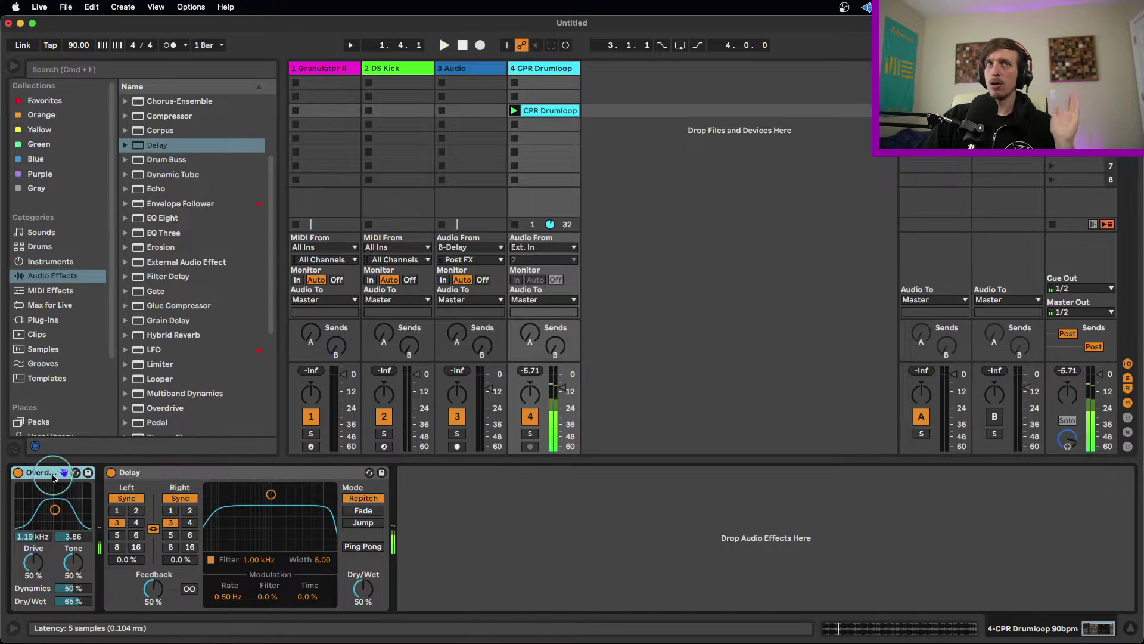
click(197, 471)
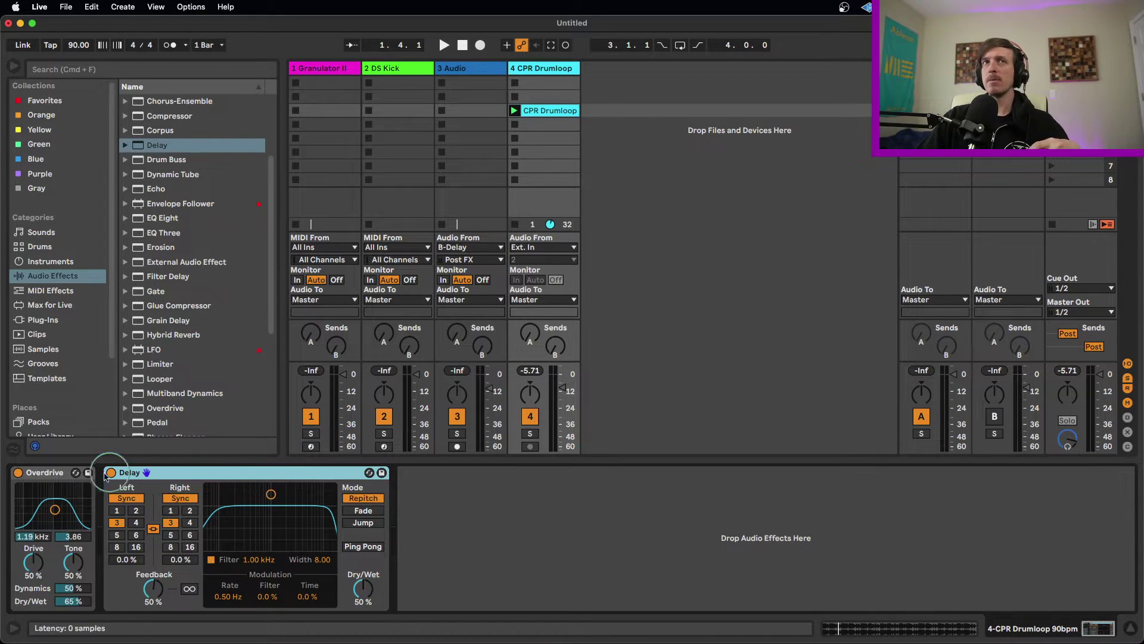
Group the Overdrive into an Audio Effect Rack and show the rack's chain list and devices
click(48, 474)
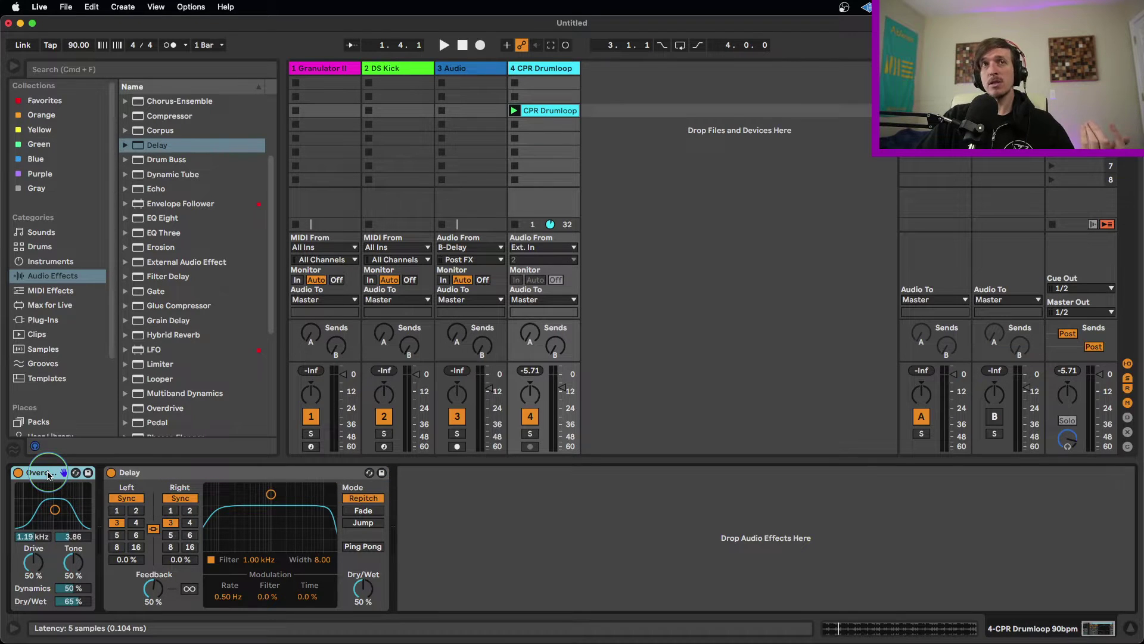
key(super+g)
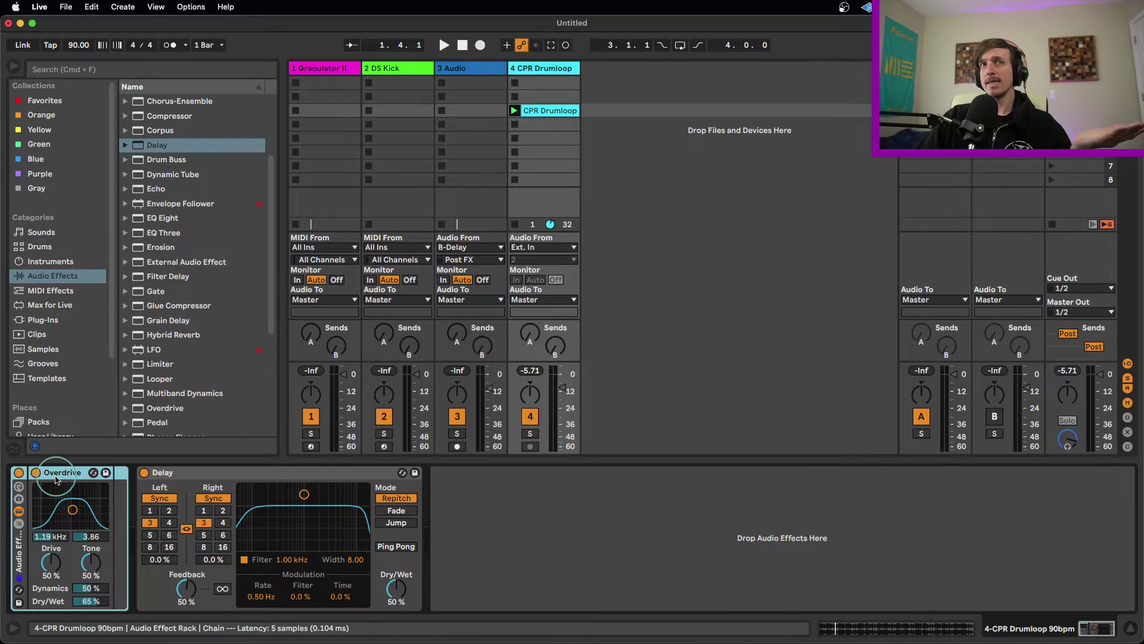
click(18, 526)
click(19, 527)
click(19, 527)
click(18, 527)
click(18, 526)
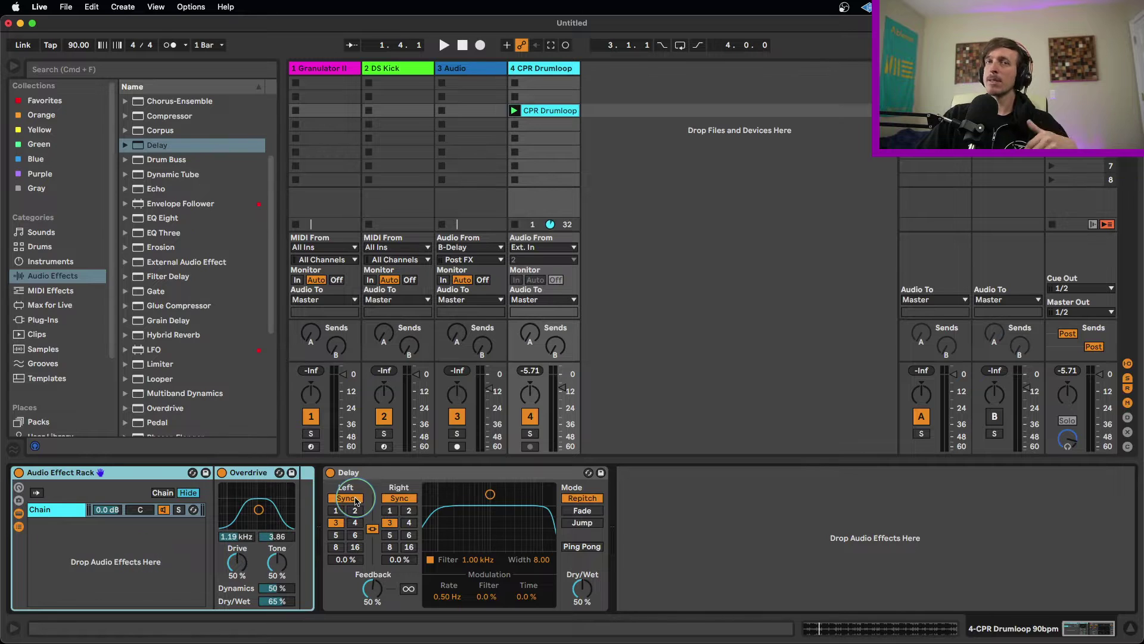
Move the Delay into the rack as a second parallel chain and view each chain's device
drag(411, 475, 142, 557)
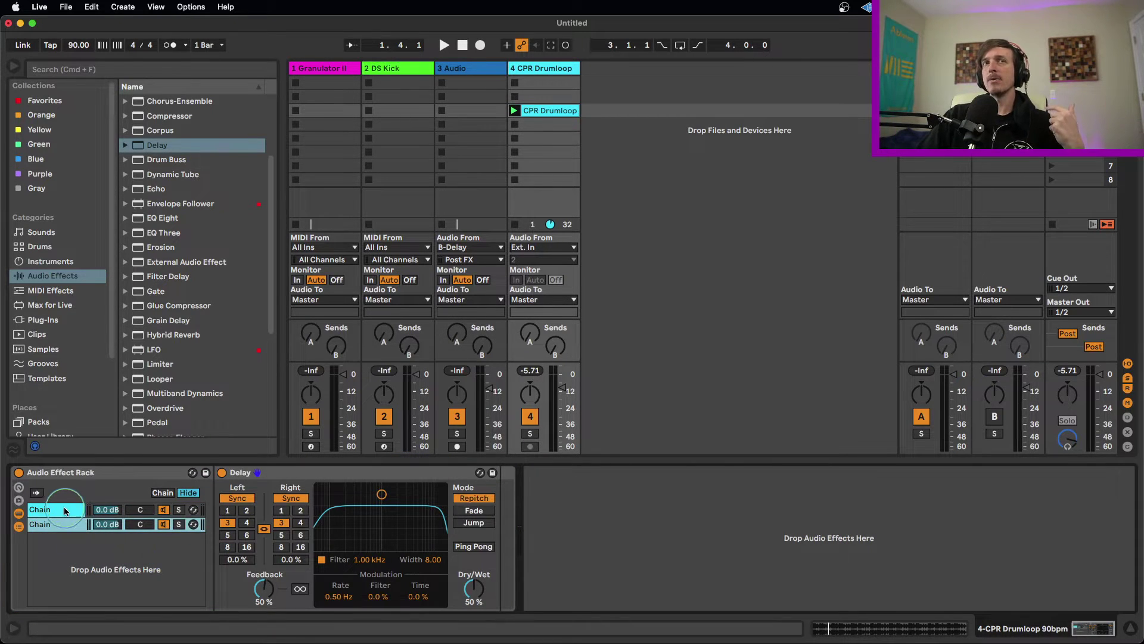
click(65, 510)
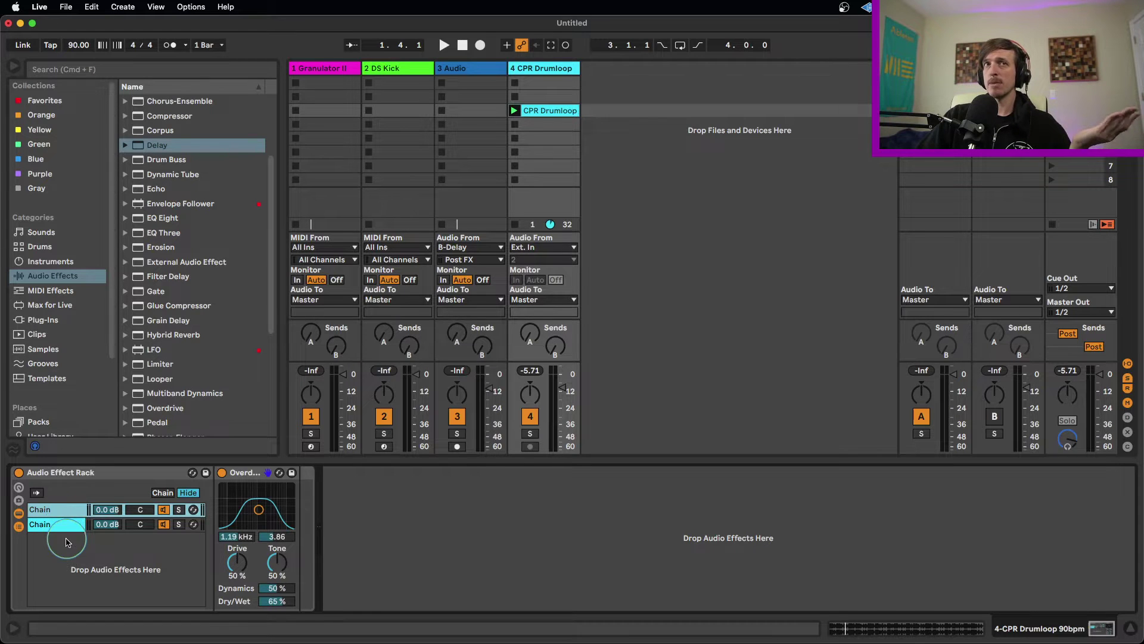
click(66, 525)
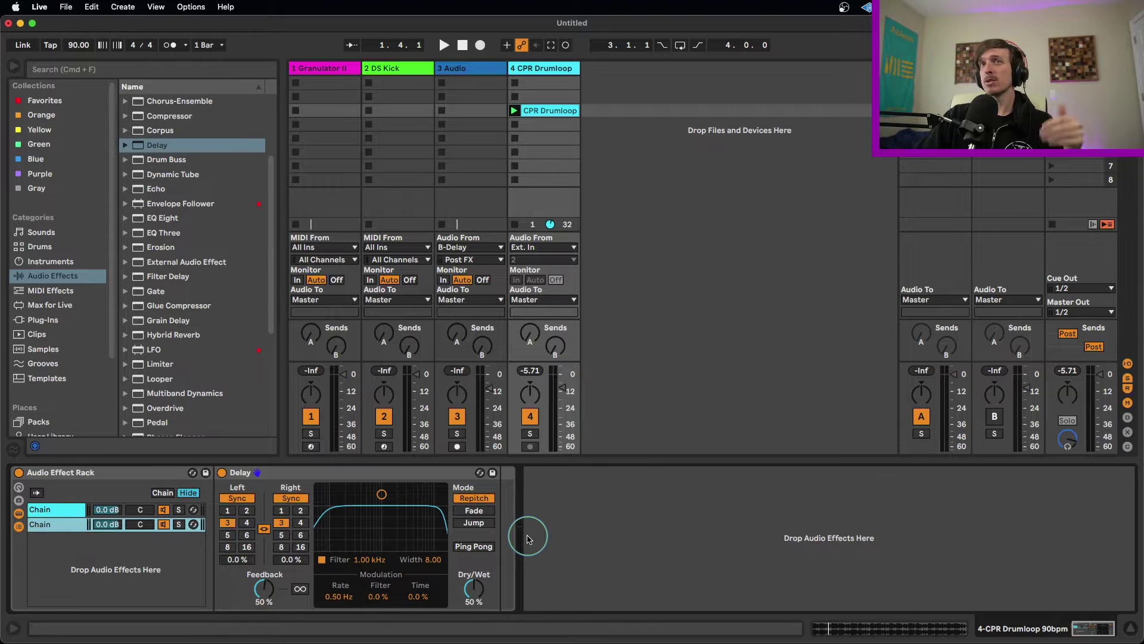
click(60, 523)
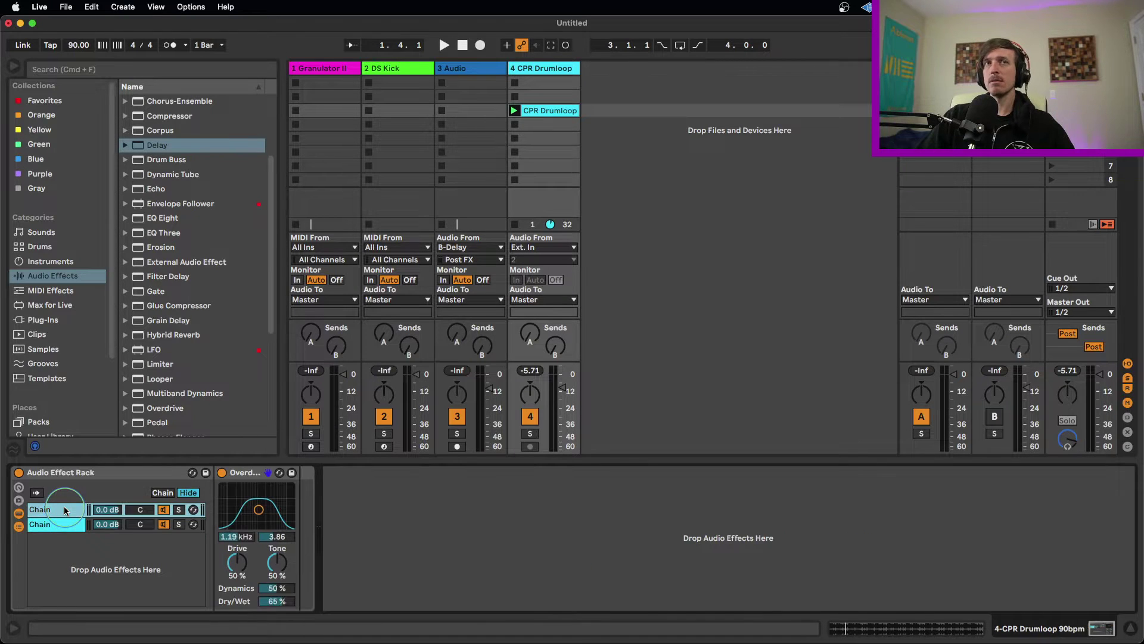
Play the loop, compare the chains using solo, and set the Overdrive's dry/wet to 72% before ending the solo
key(space)
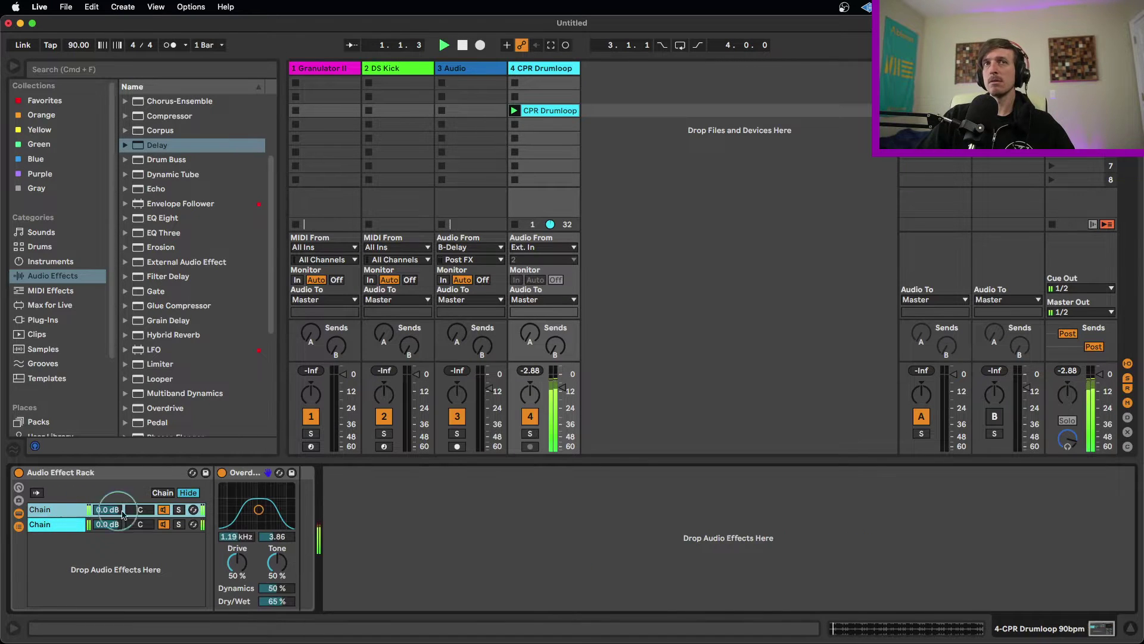
click(179, 524)
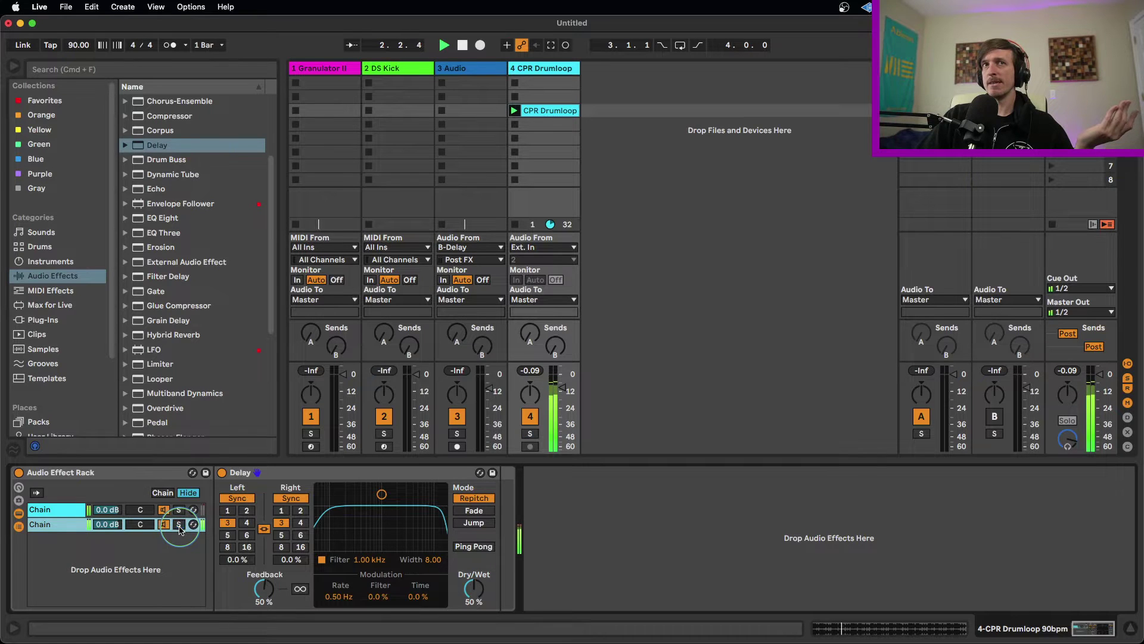
click(178, 510)
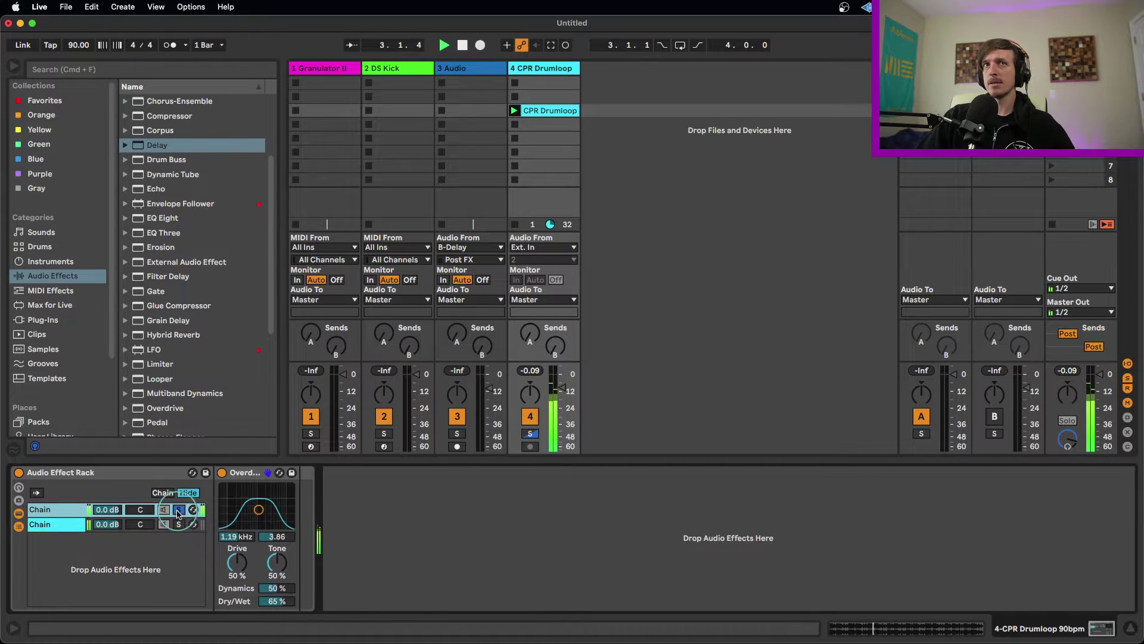
drag(277, 602, 277, 597)
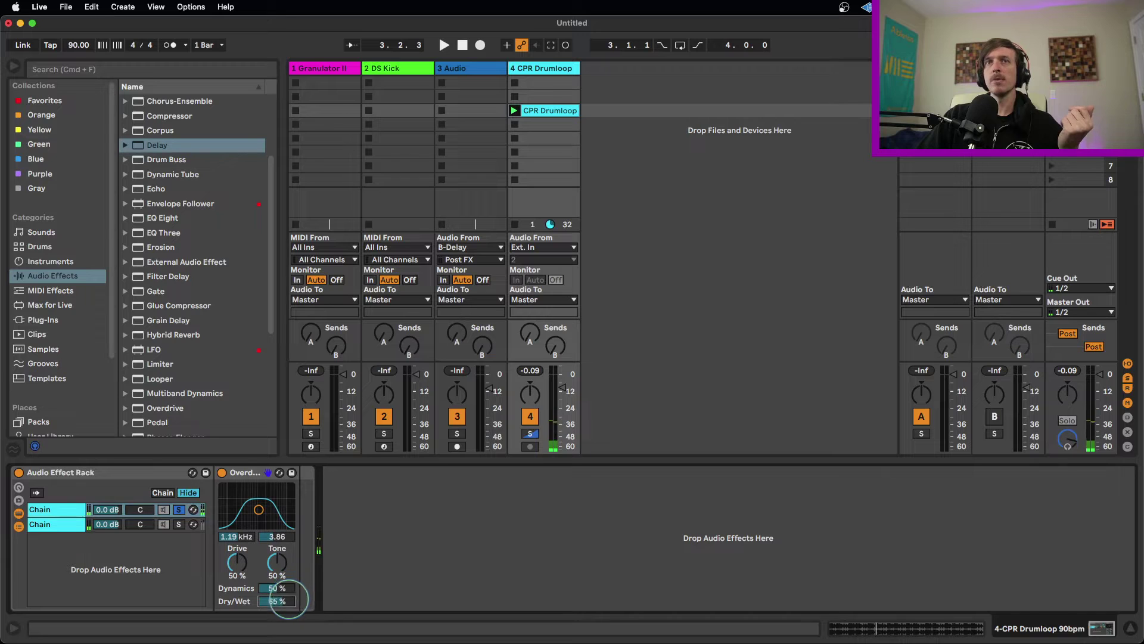
click(179, 510)
key(space)
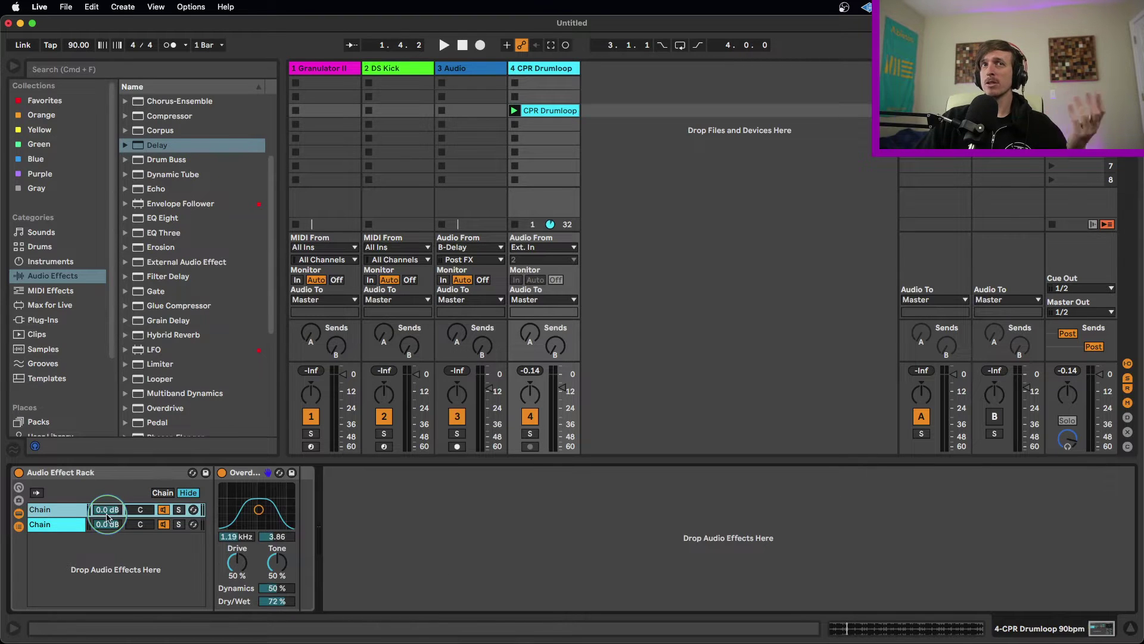
Try lower volumes on the Overdrive and Delay chains during playback, and reset both to 0.0 dB
key(space)
drag(109, 509, 109, 524)
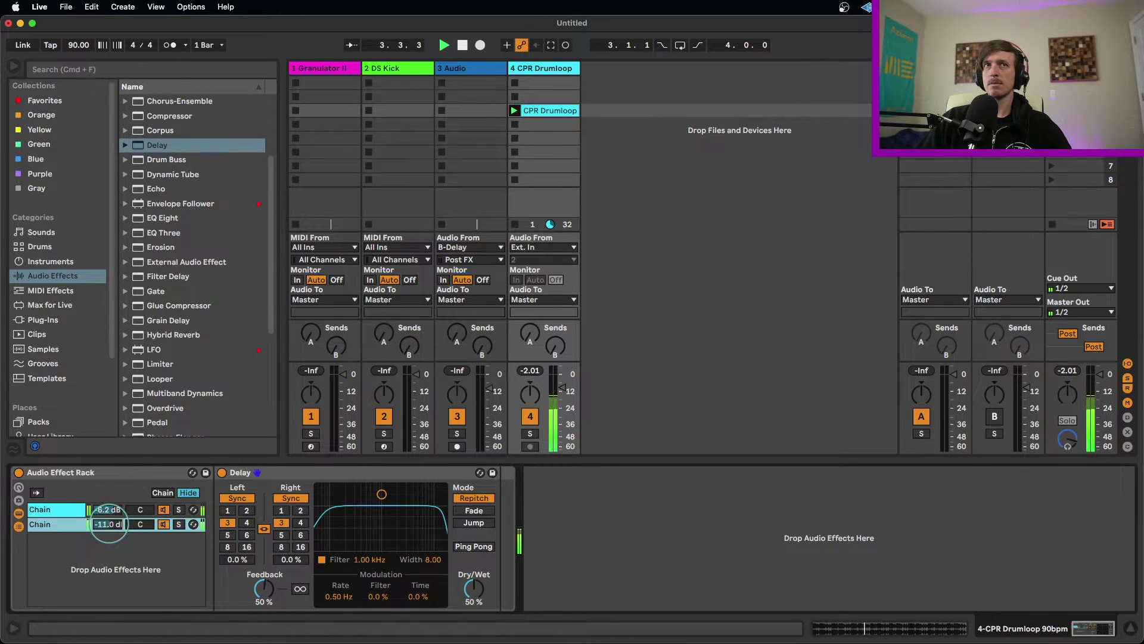
click(116, 511)
double_click(116, 512)
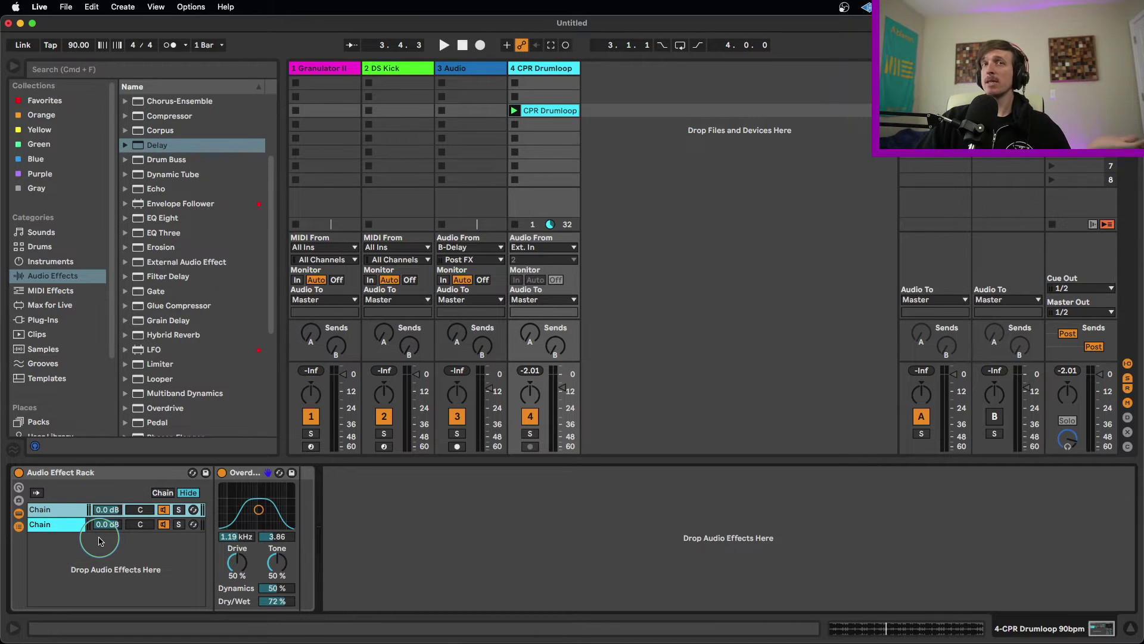
Show the rack's chain zone editor and move the chain selector to about 25
click(163, 493)
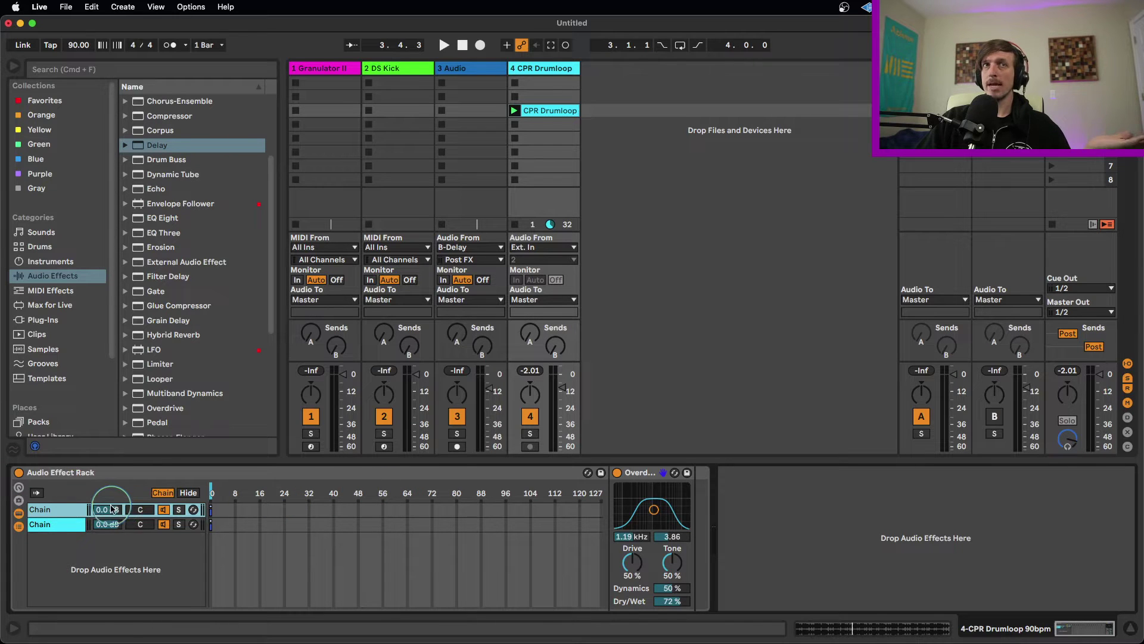
click(224, 492)
drag(211, 493, 242, 498)
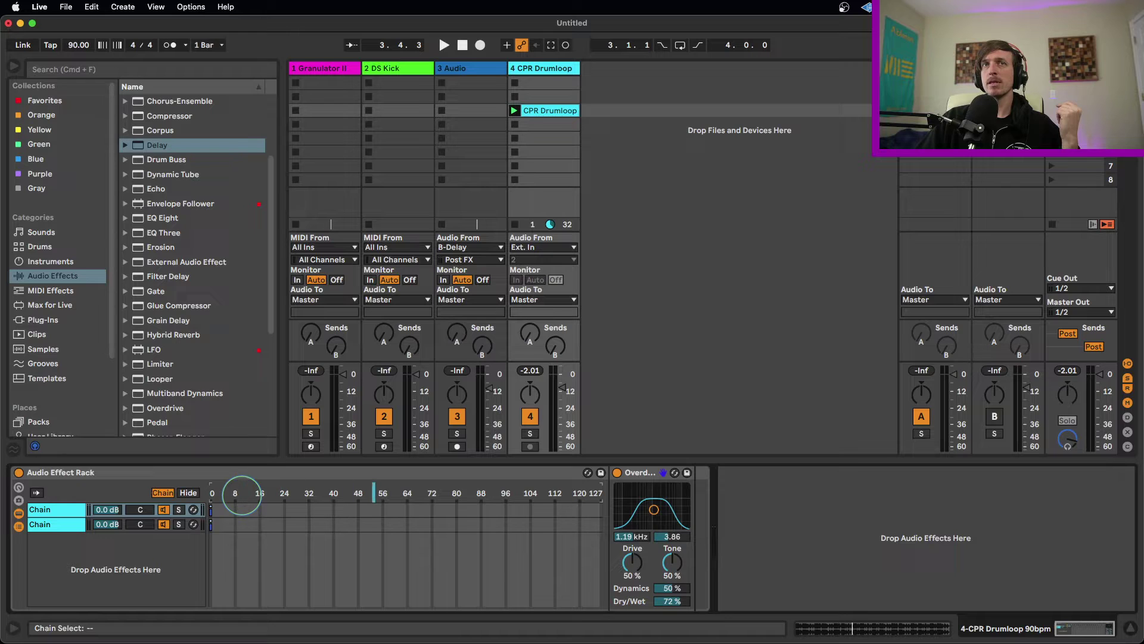
click(286, 494)
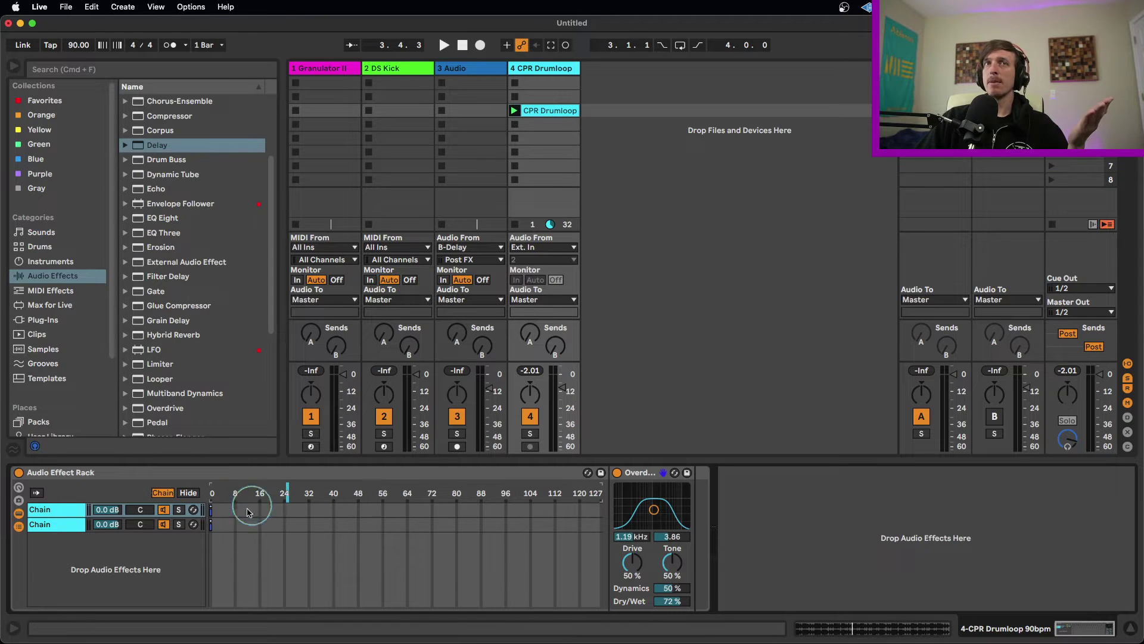
Set the Overdrive chain's zone to about 0–7 and the Delay's to 8–30, test the selector in playback, and return it to 0
drag(214, 526, 247, 528)
mouse_move(286, 494)
mouse_down()
mouse_move(212, 497)
mouse_move(279, 493)
mouse_up()
key(space)
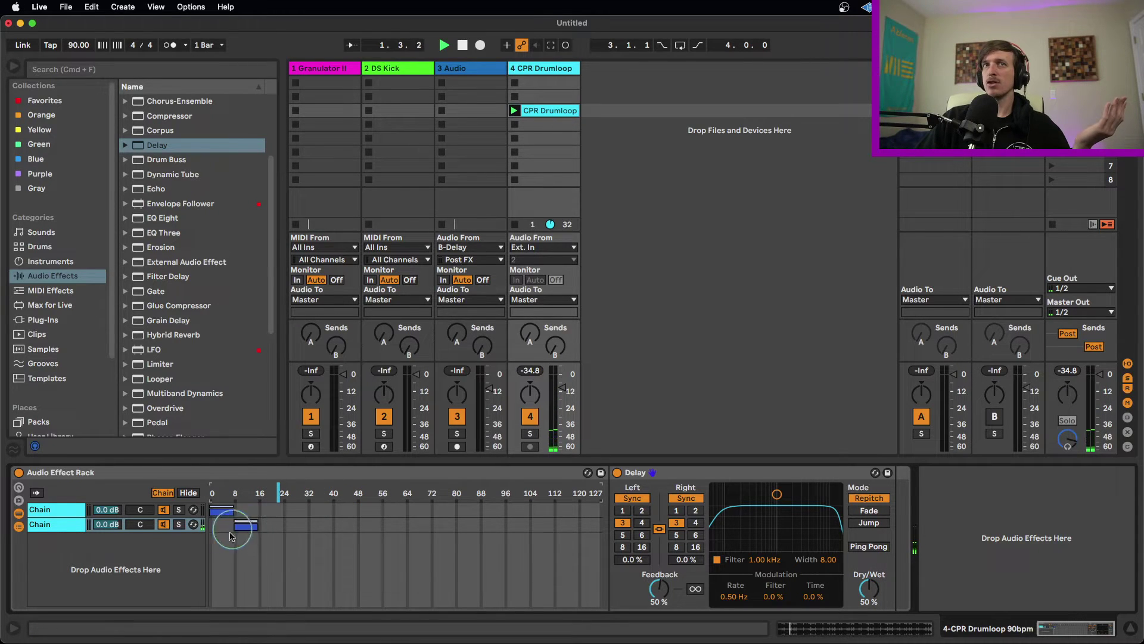
drag(256, 525, 304, 525)
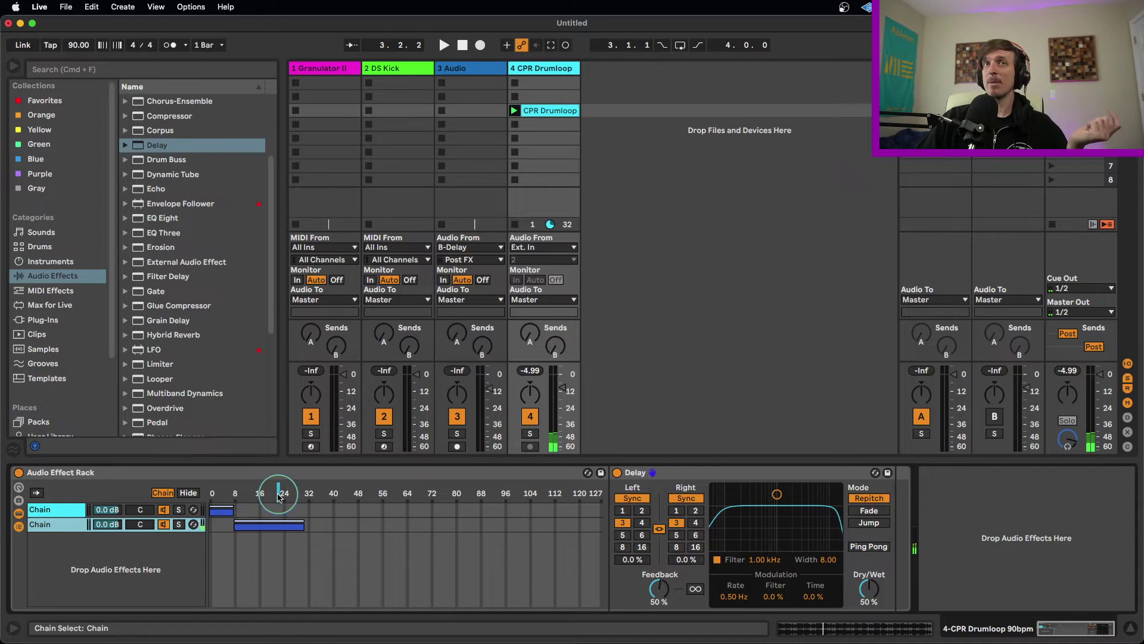
click(212, 493)
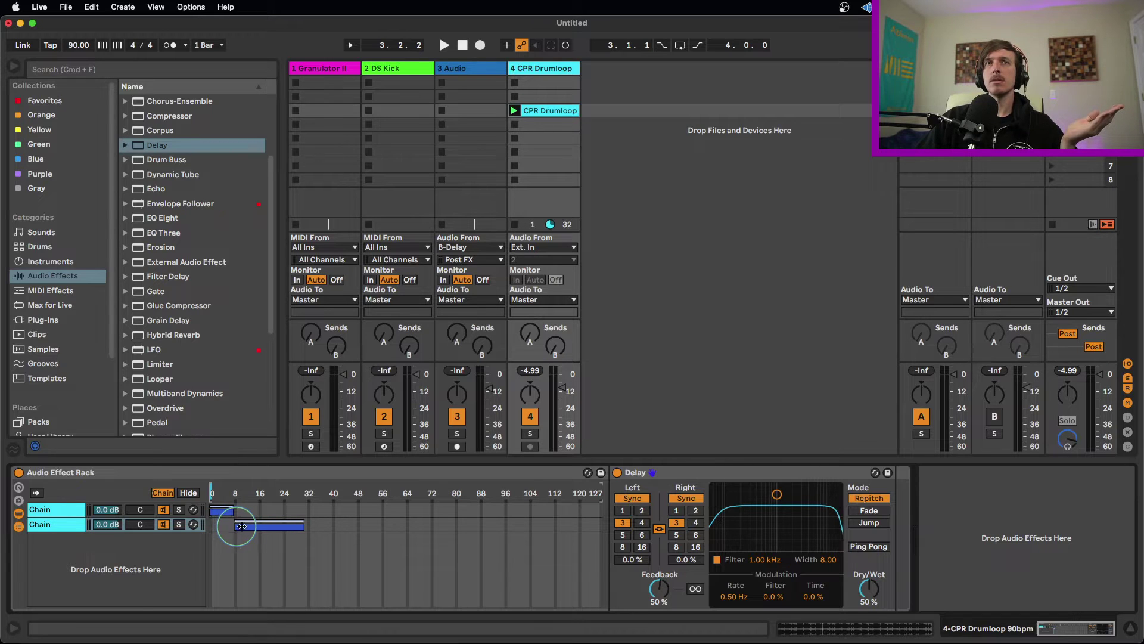
Set the Overdrive chain's zone to 0–63 and the Delay chain's to 64–127, and sweep the chain selector across them during playback
drag(258, 525, 409, 526)
drag(233, 510, 407, 507)
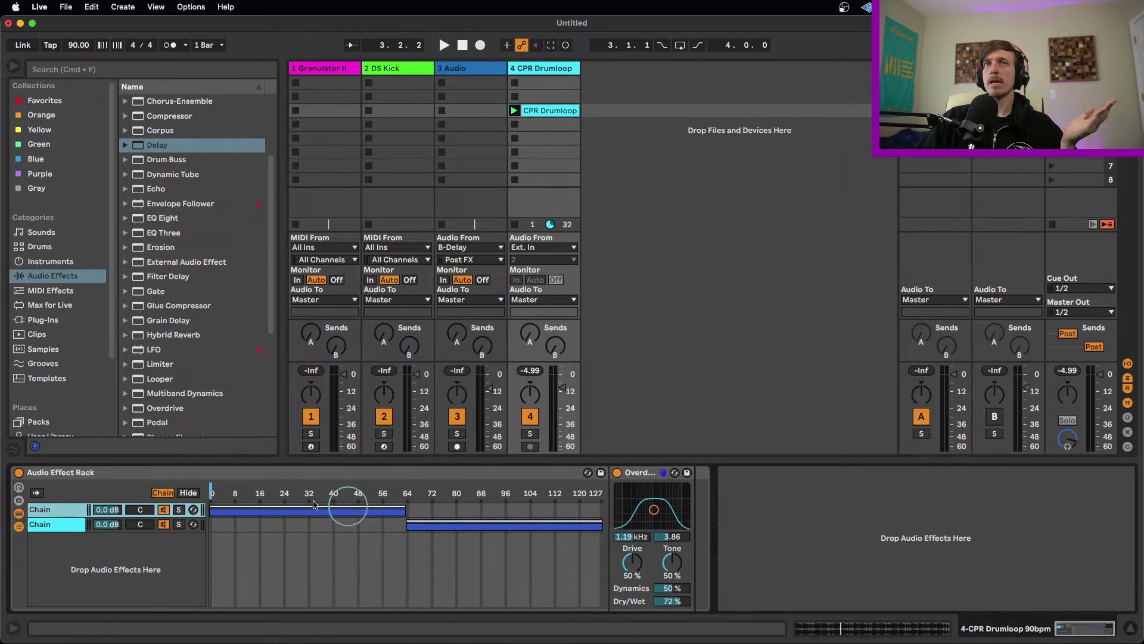
drag(287, 494, 302, 494)
key(space)
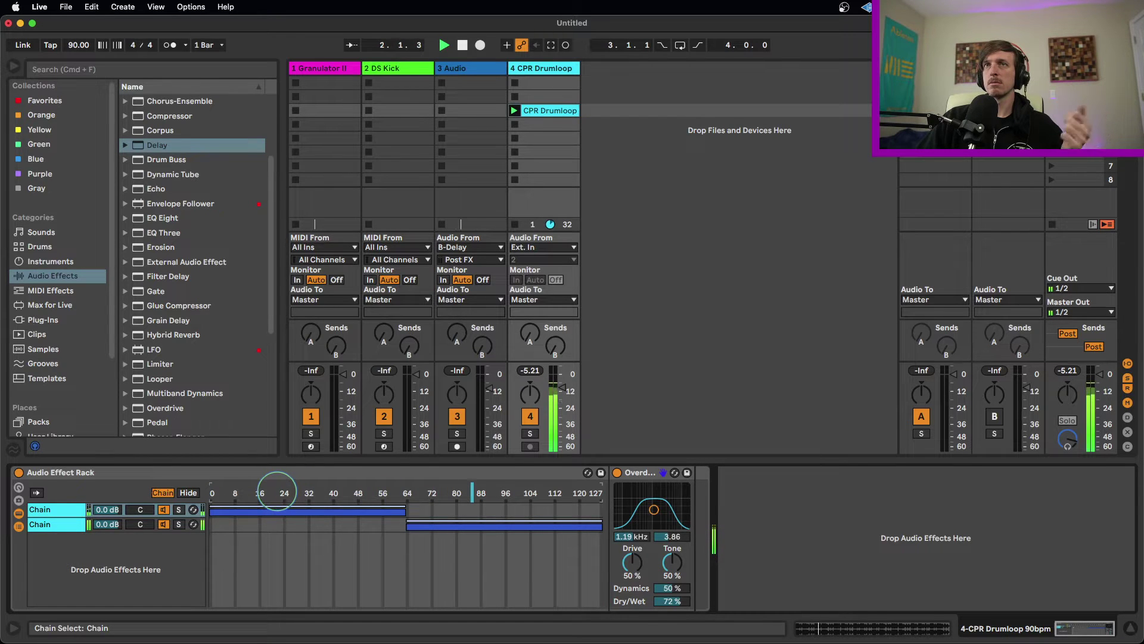
Overlap the zones by starting the Delay chain at about 30 and ending the Overdrive chain at about 84, and audition them with the selector
drag(406, 524, 322, 523)
drag(406, 510, 470, 510)
drag(357, 495, 276, 493)
key(space)
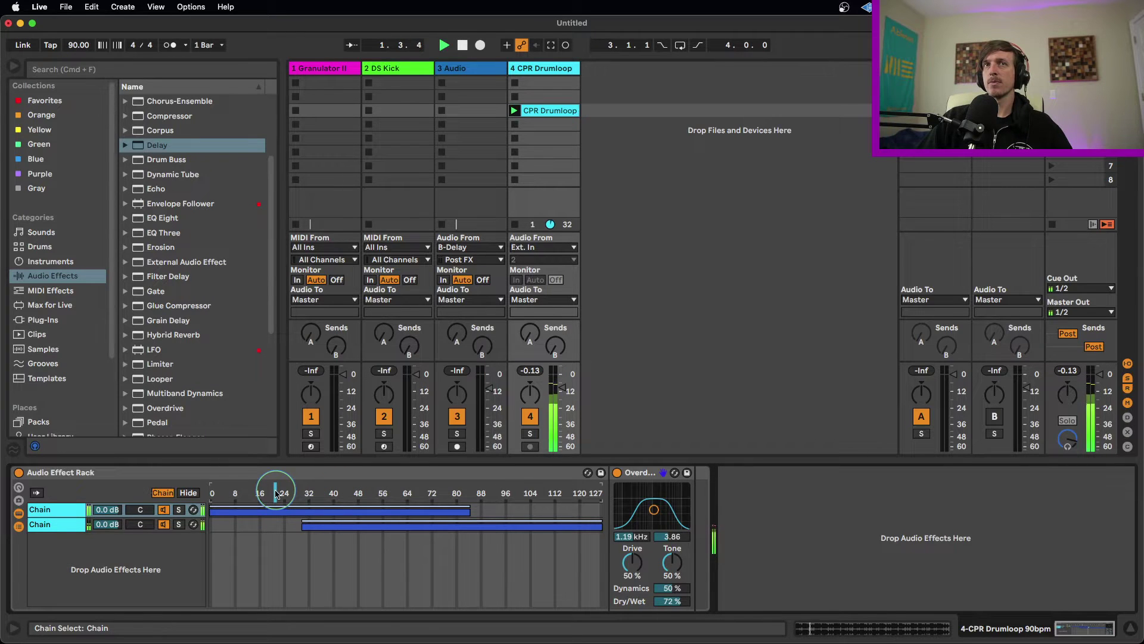
Crossfade the overlapping zones, fading the Overdrive chain out and the Delay chain in, and sweep the selector to about 102 during playback
drag(466, 506, 471, 505)
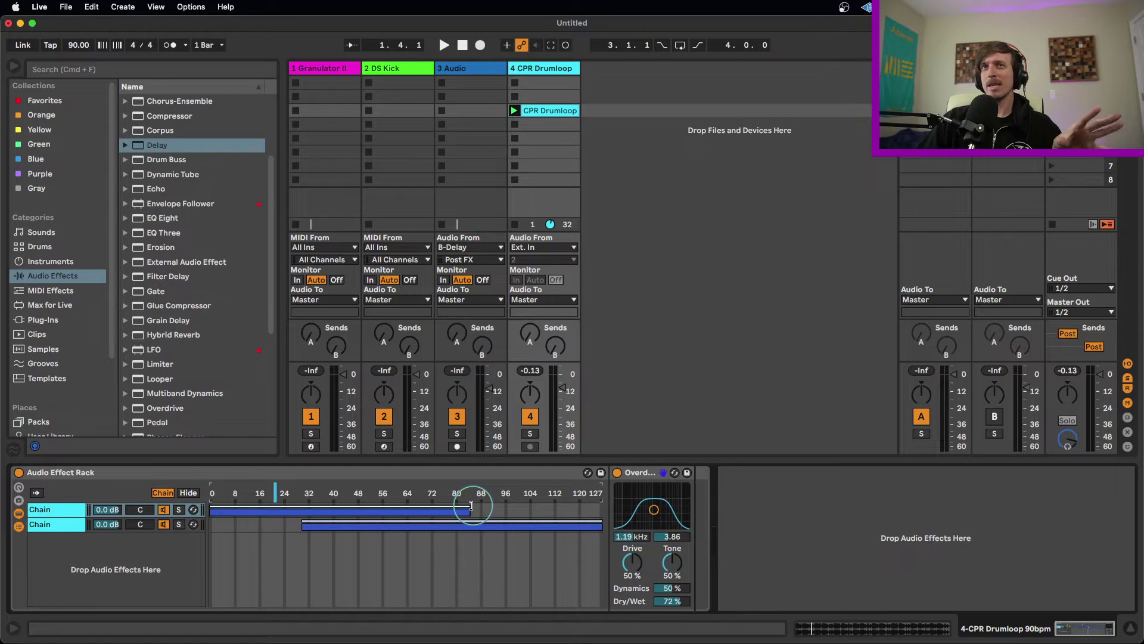
drag(466, 504, 470, 505)
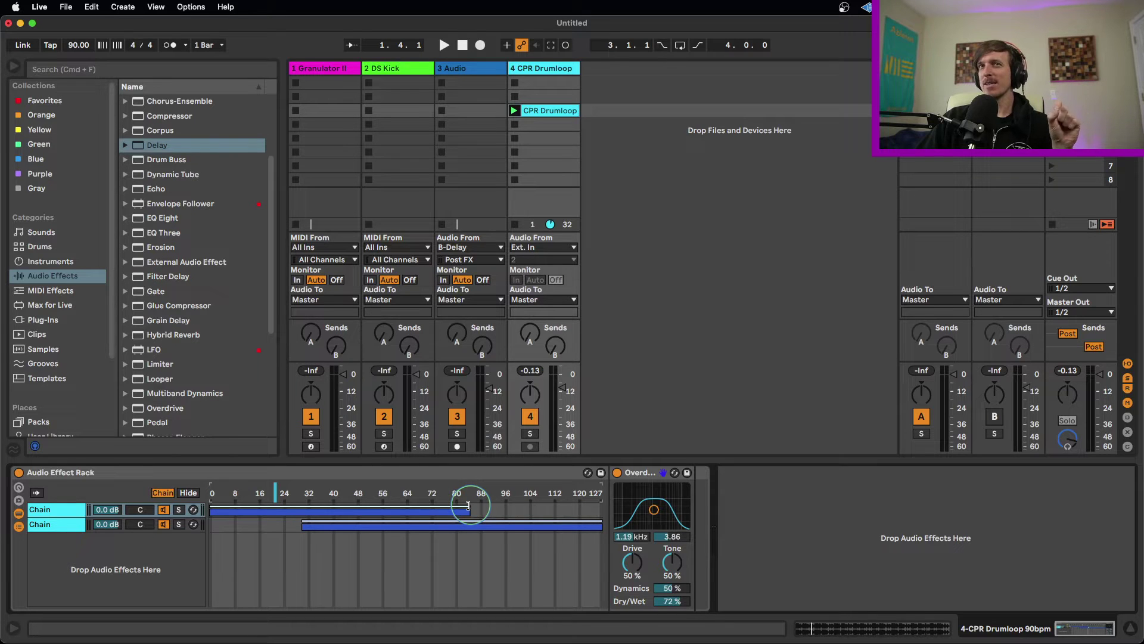
mouse_move(468, 505)
mouse_down()
mouse_move(314, 503)
mouse_move(378, 524)
mouse_move(473, 524)
mouse_move(465, 509)
mouse_up()
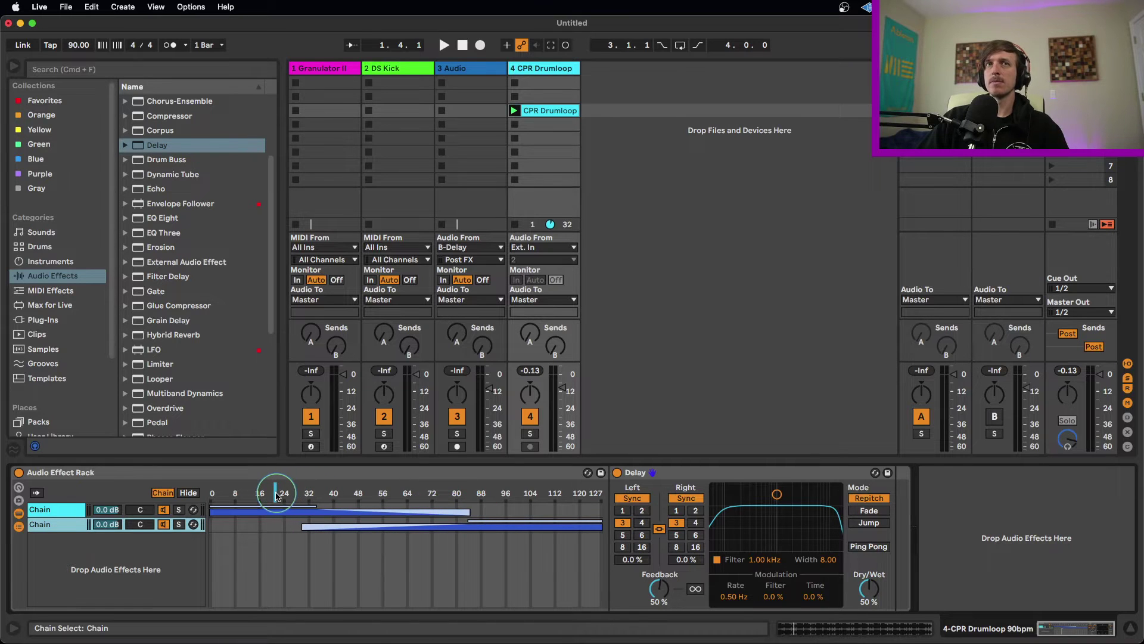
key(space)
drag(288, 494, 325, 494)
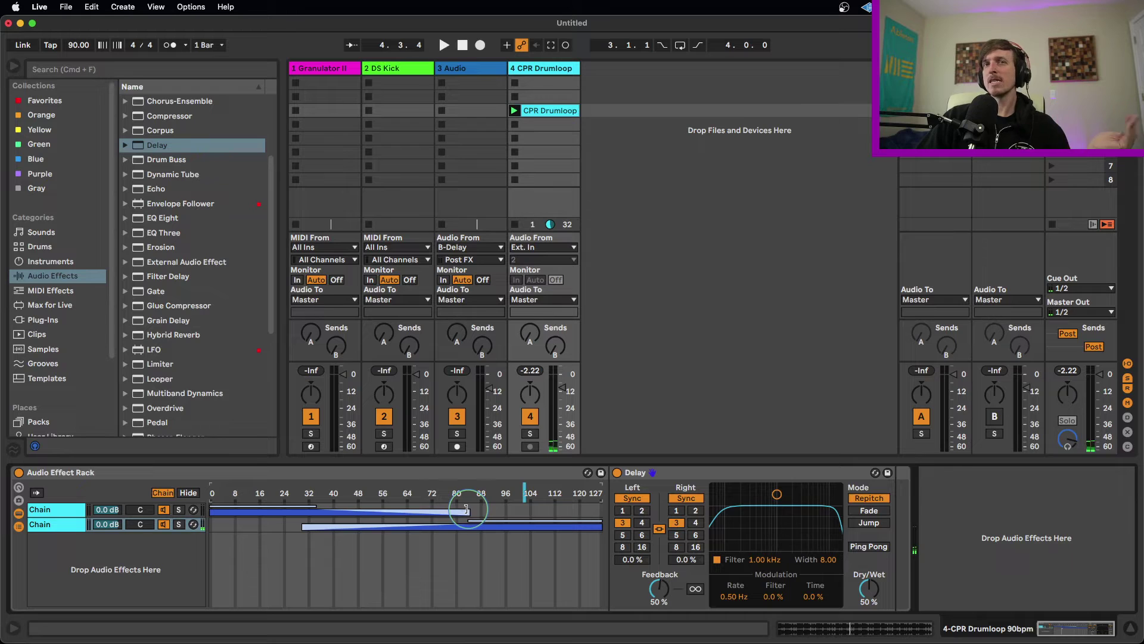
Stretch both chains' zones to 0–127 with opposing full-length fades, and audition the loop with the chain selector at 0
drag(467, 509, 607, 509)
drag(306, 527, 194, 523)
drag(370, 519, 601, 520)
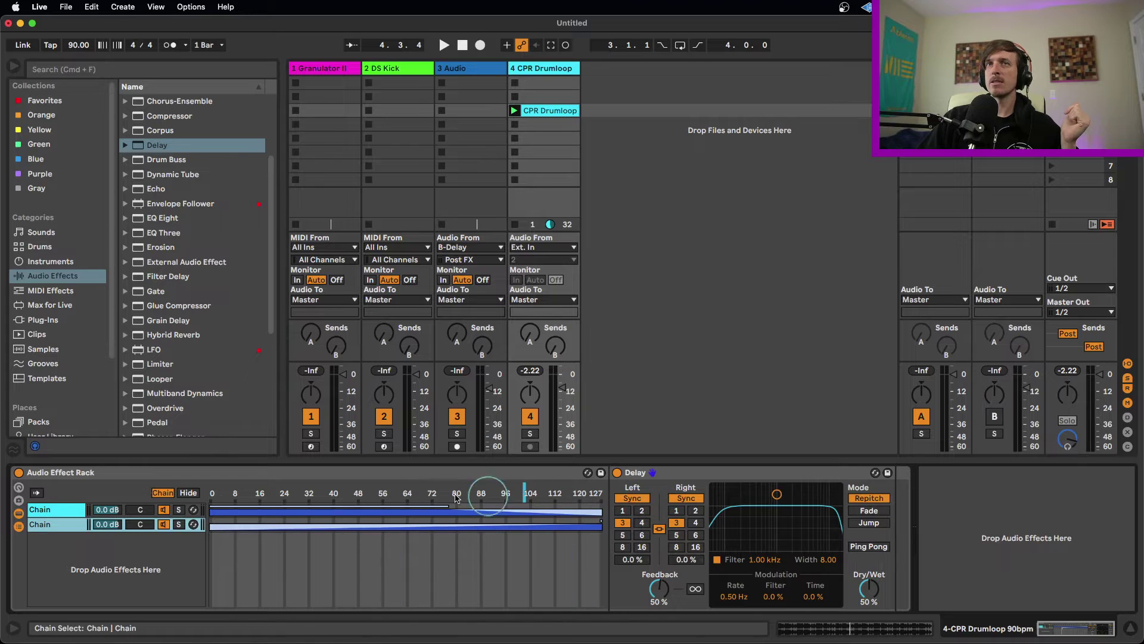
click(445, 504)
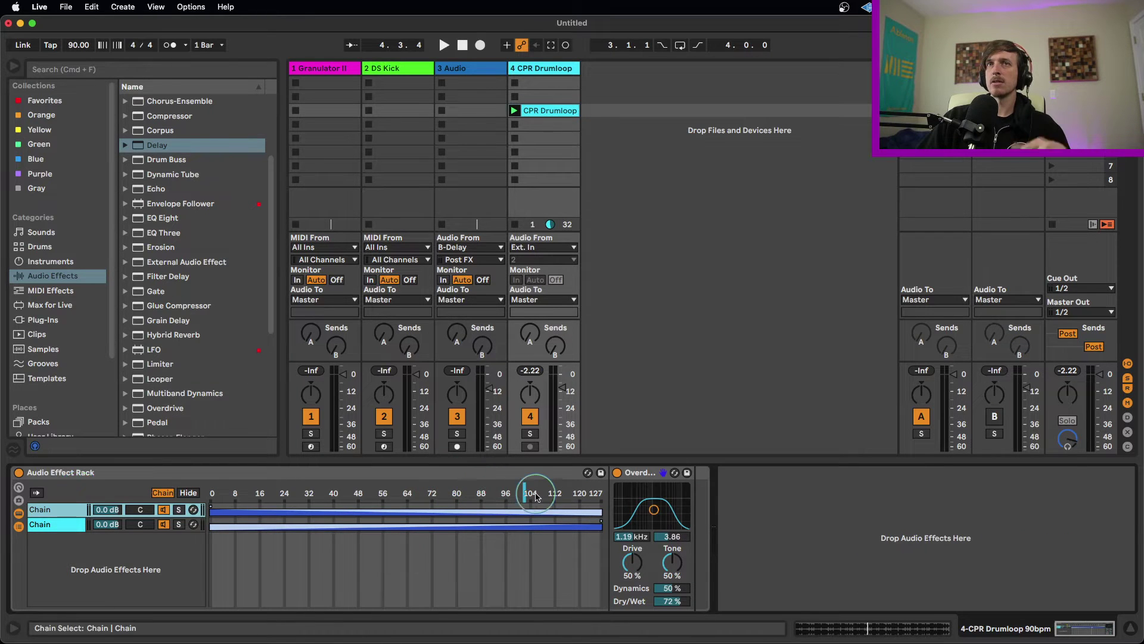
drag(525, 494, 206, 493)
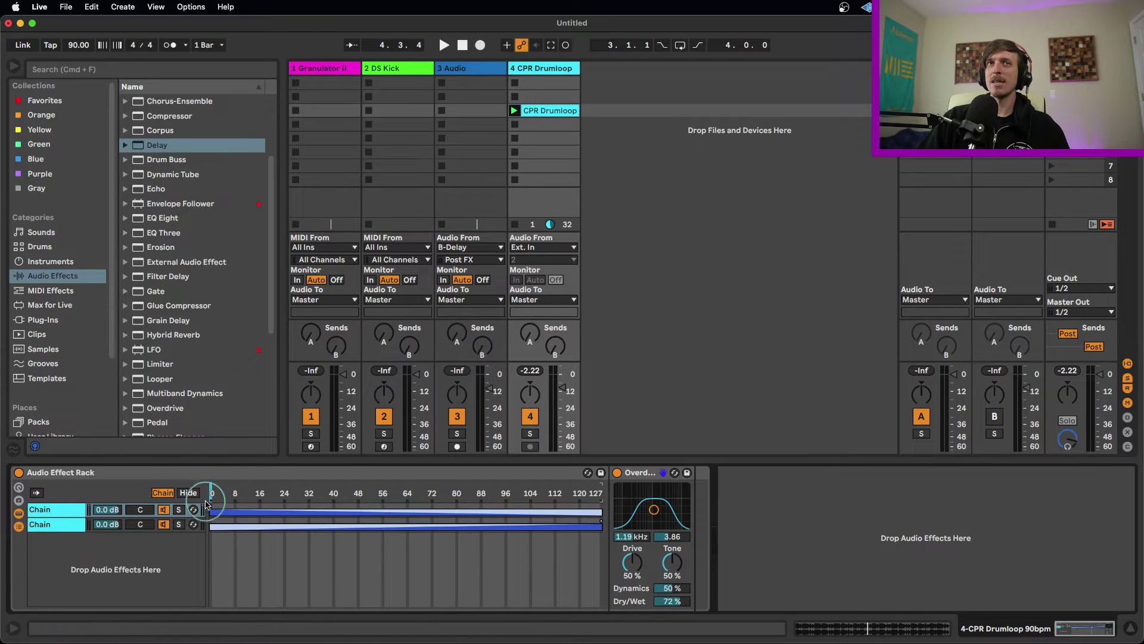
key(space)
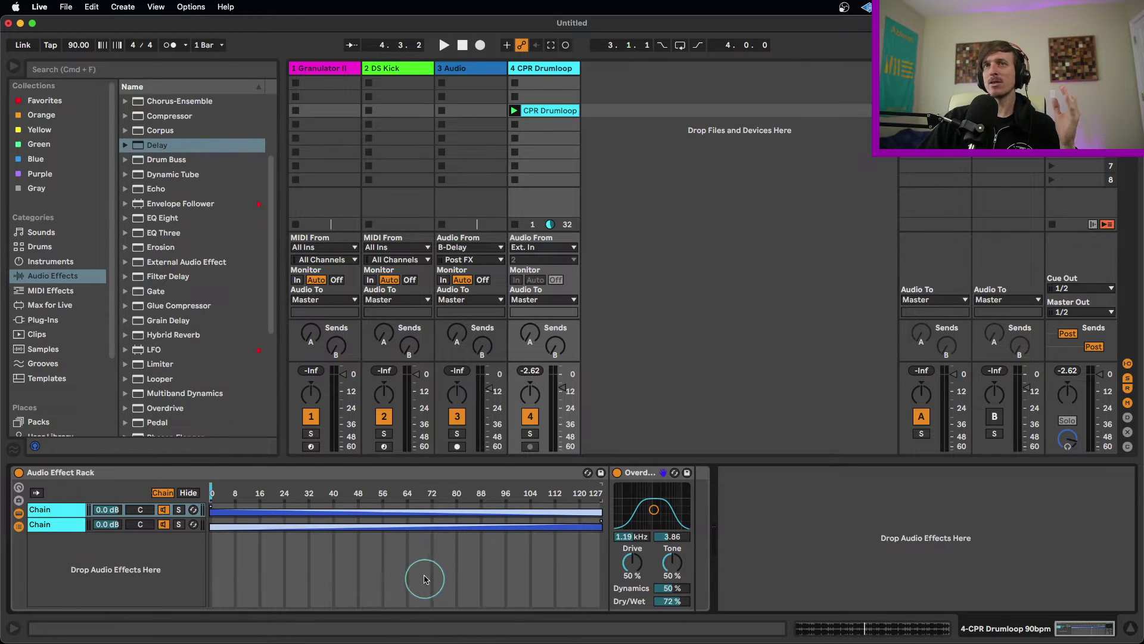
Add a Reverb after the Delay in the second chain of the rack
click(63, 510)
click(66, 524)
click(64, 509)
click(66, 524)
click(65, 509)
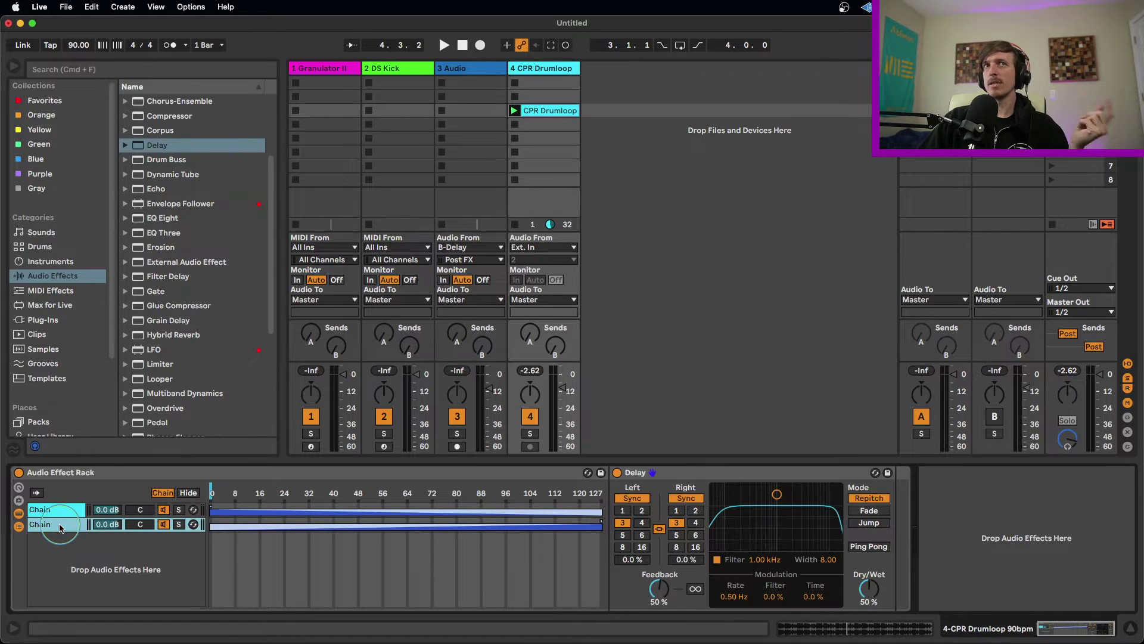
scroll(209, 387, down, 5)
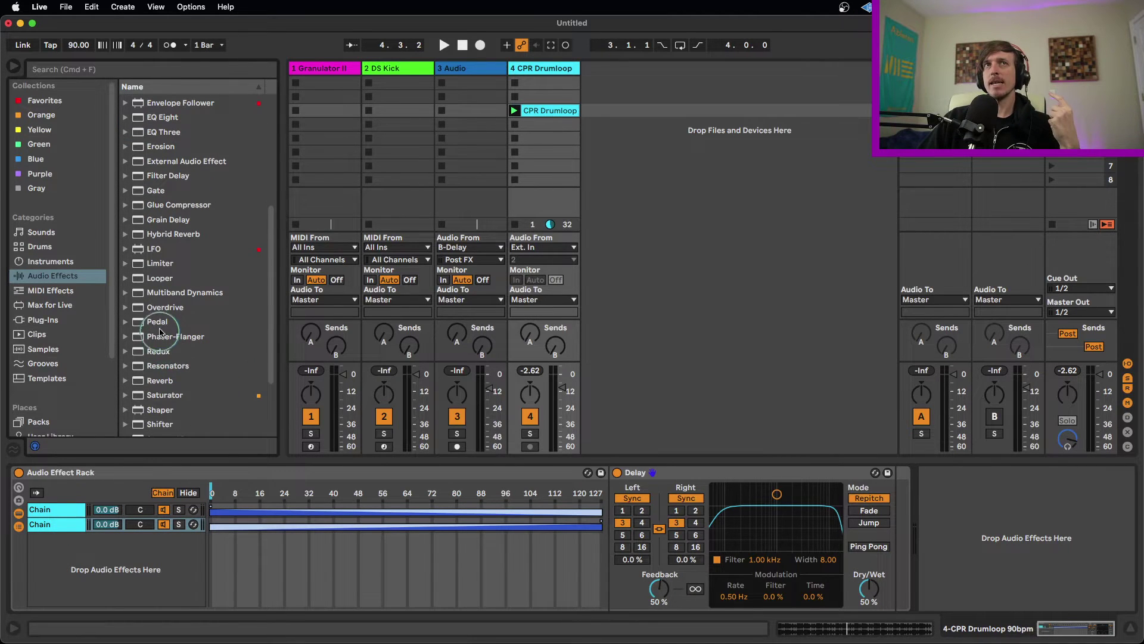
drag(159, 380, 849, 498)
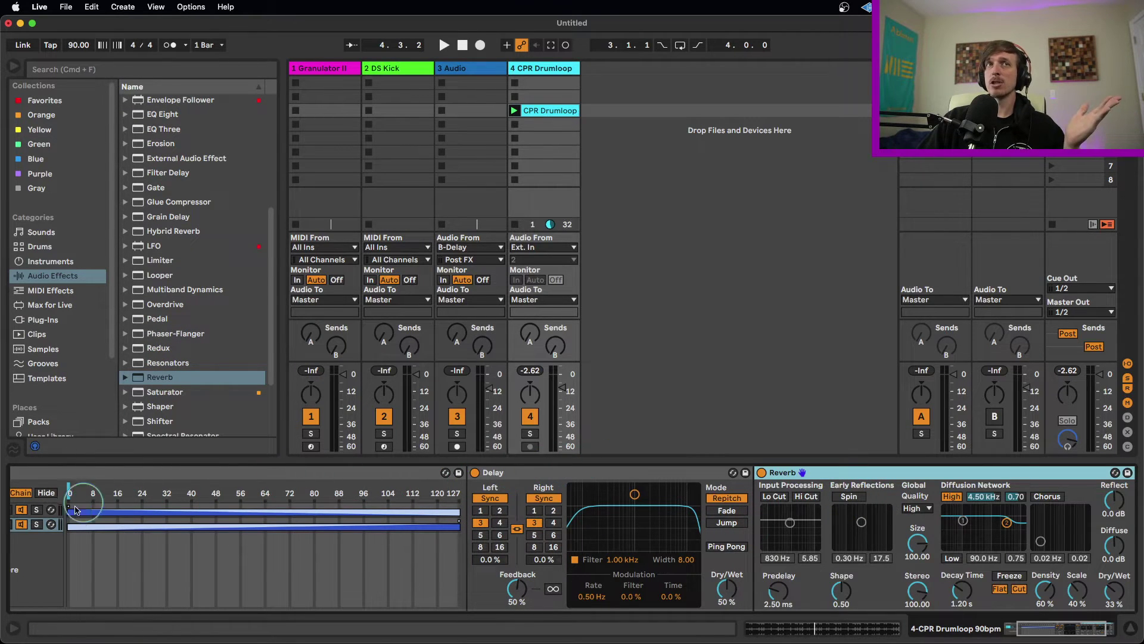
click(1041, 629)
click(749, 467)
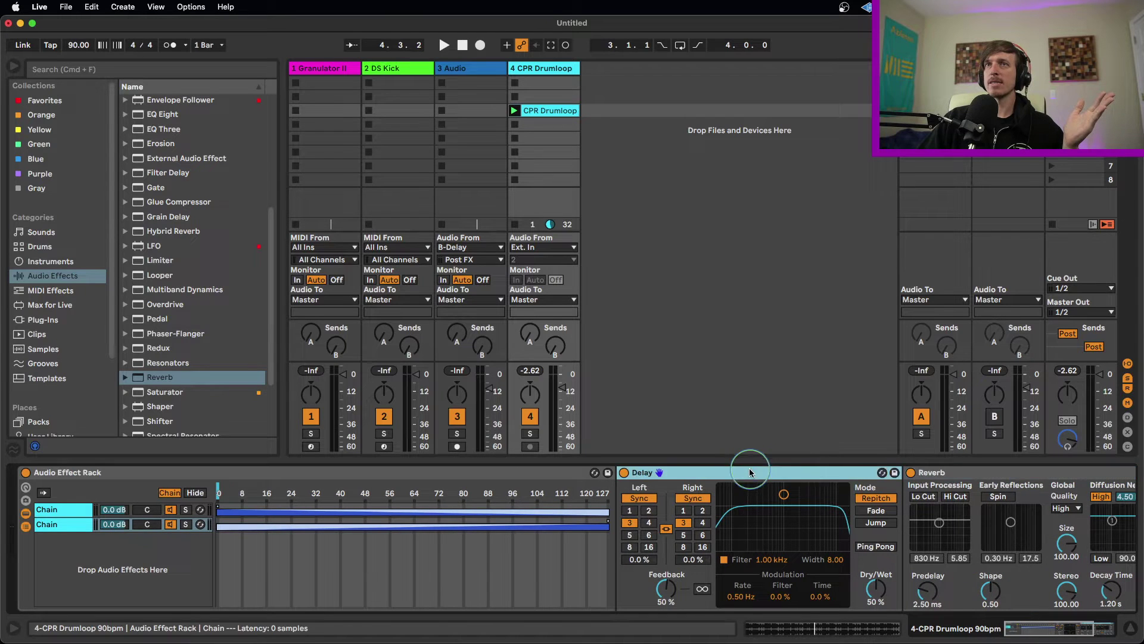
click(656, 472)
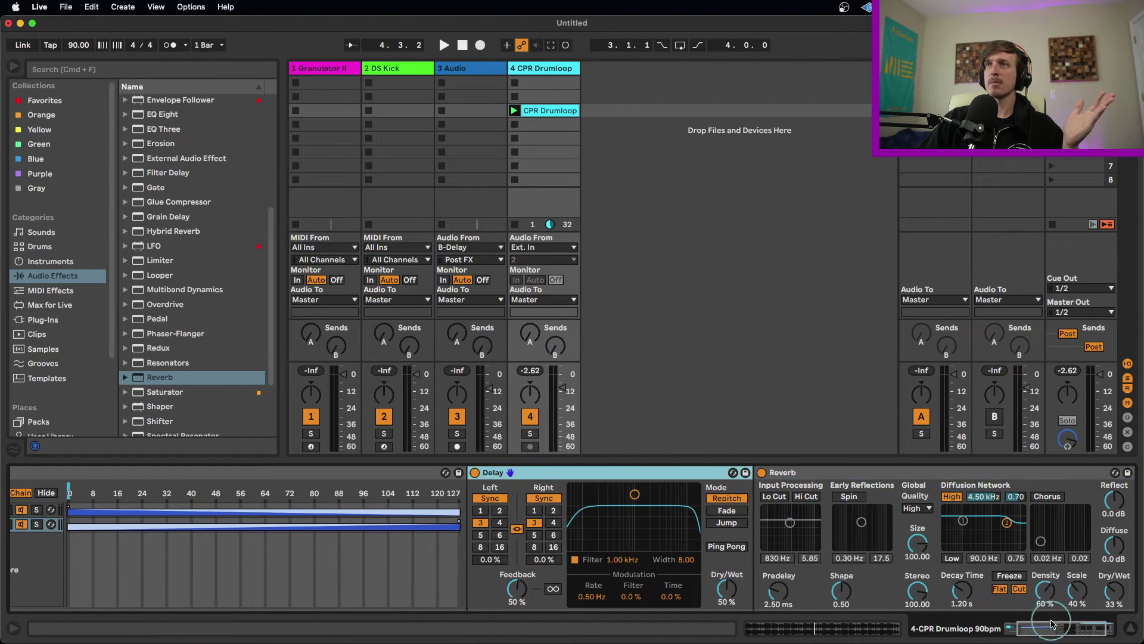
Play the drum loop and sweep the chain selector from 0 to 127 to hear Overdrive crossfade into Delay and Reverb
scroll(662, 495, left, 5)
key(space)
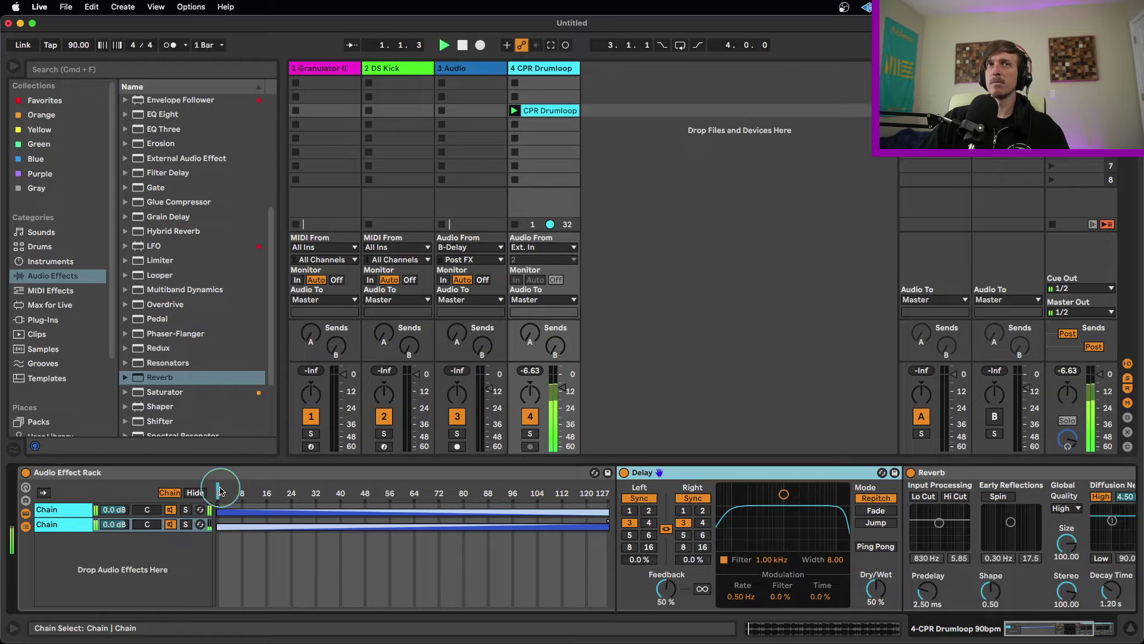
click(220, 489)
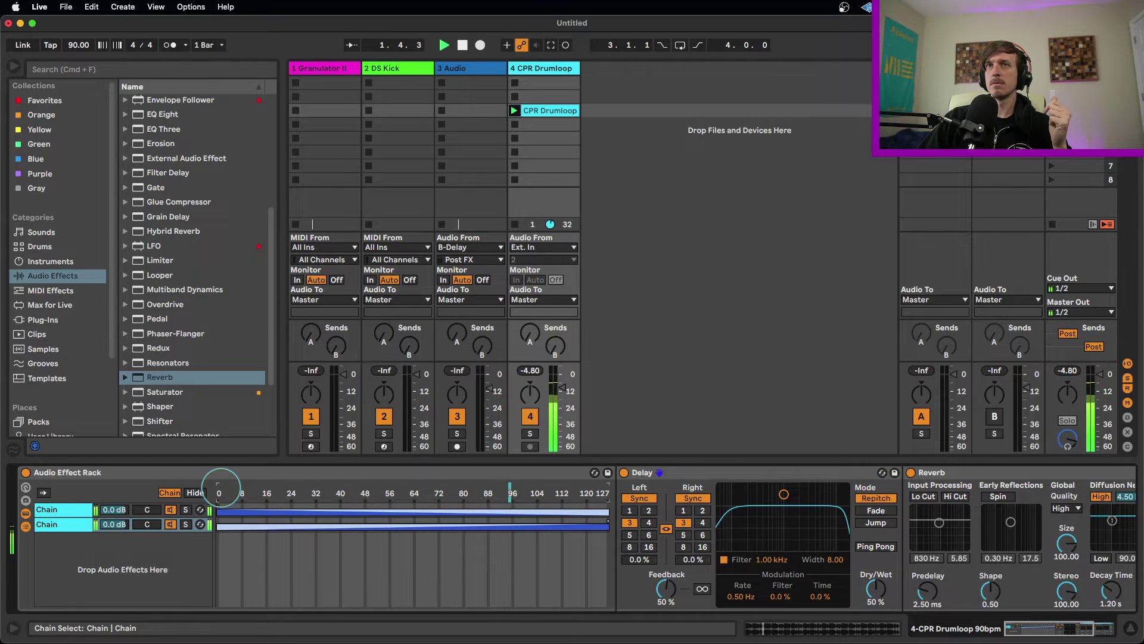
drag(219, 490, 609, 496)
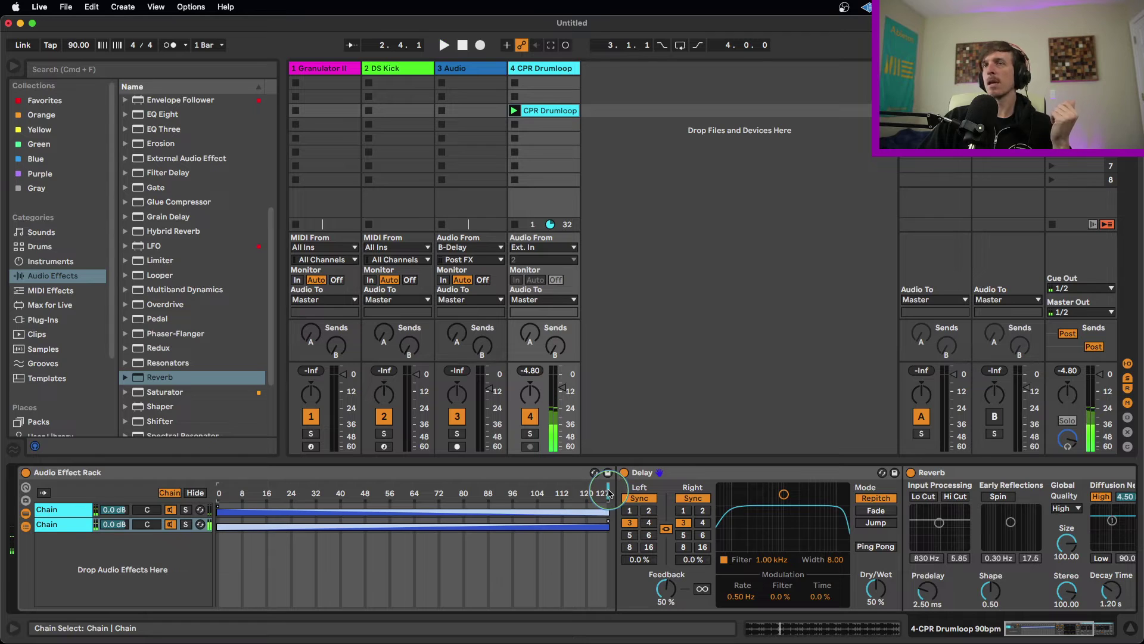
Create a new empty chain in the Audio Effect Rack
click(72, 526)
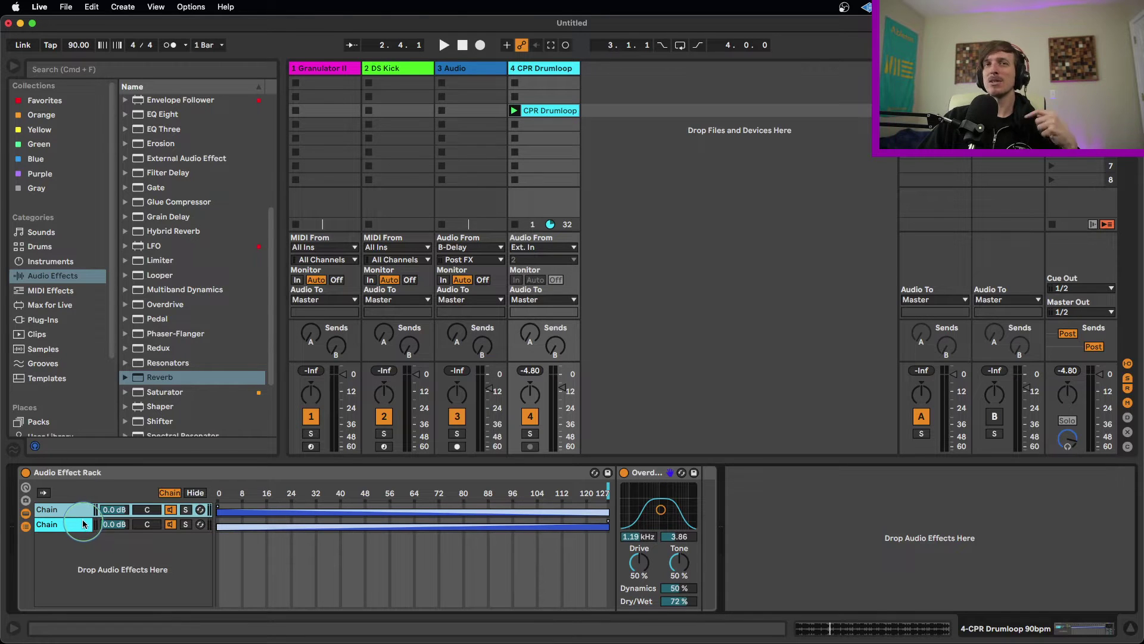
right_click(75, 558)
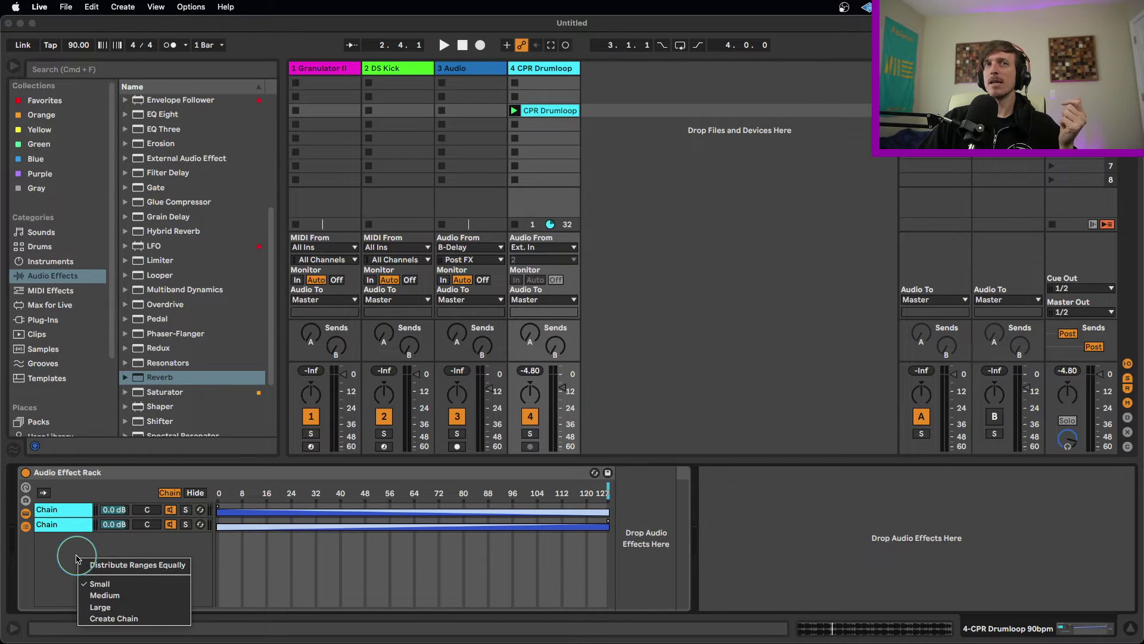
click(28, 551)
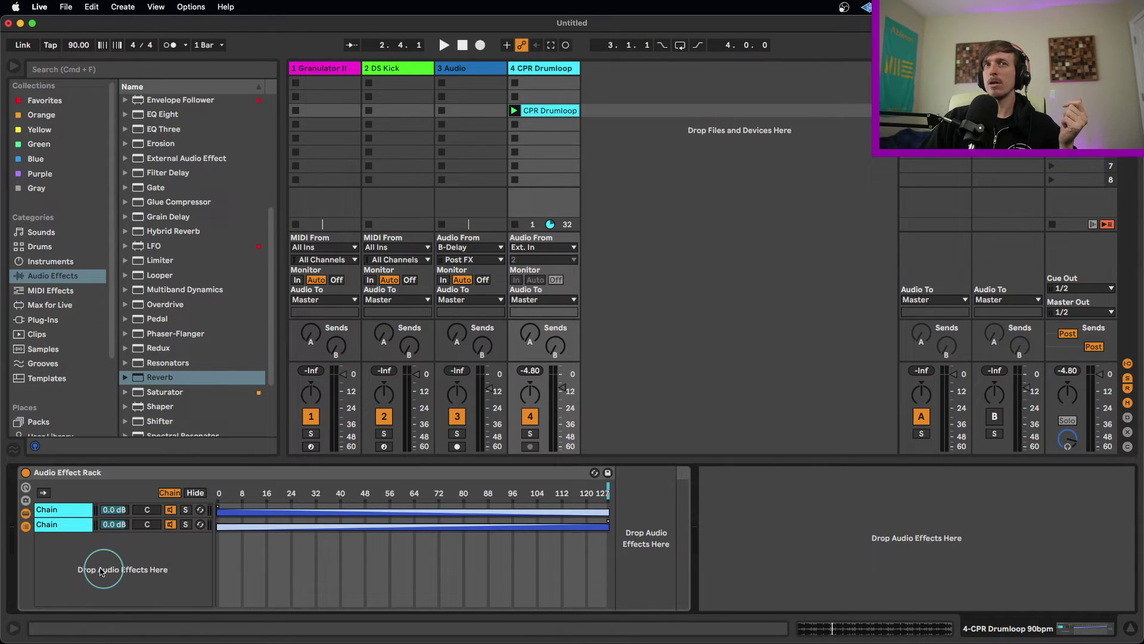
right_click(94, 563)
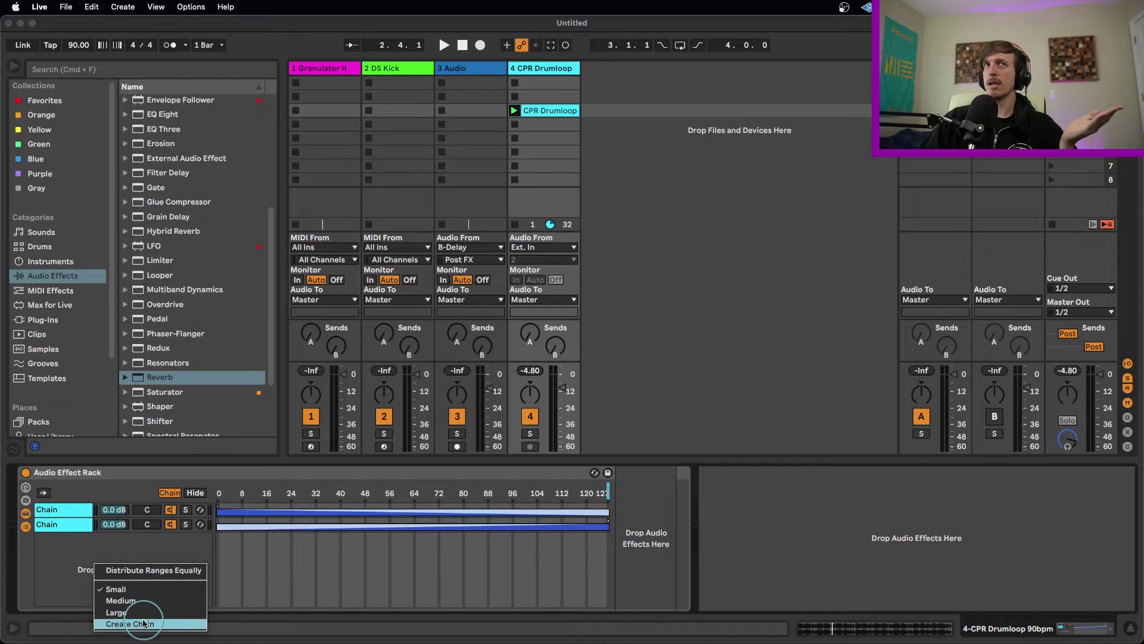
key(Escape)
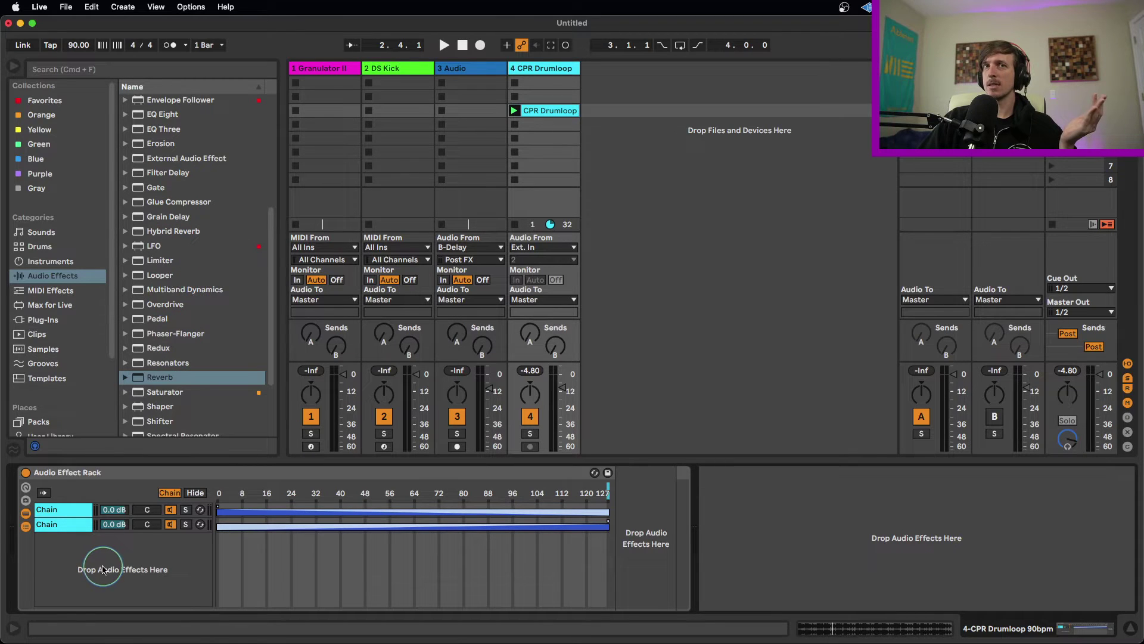
right_click(103, 569)
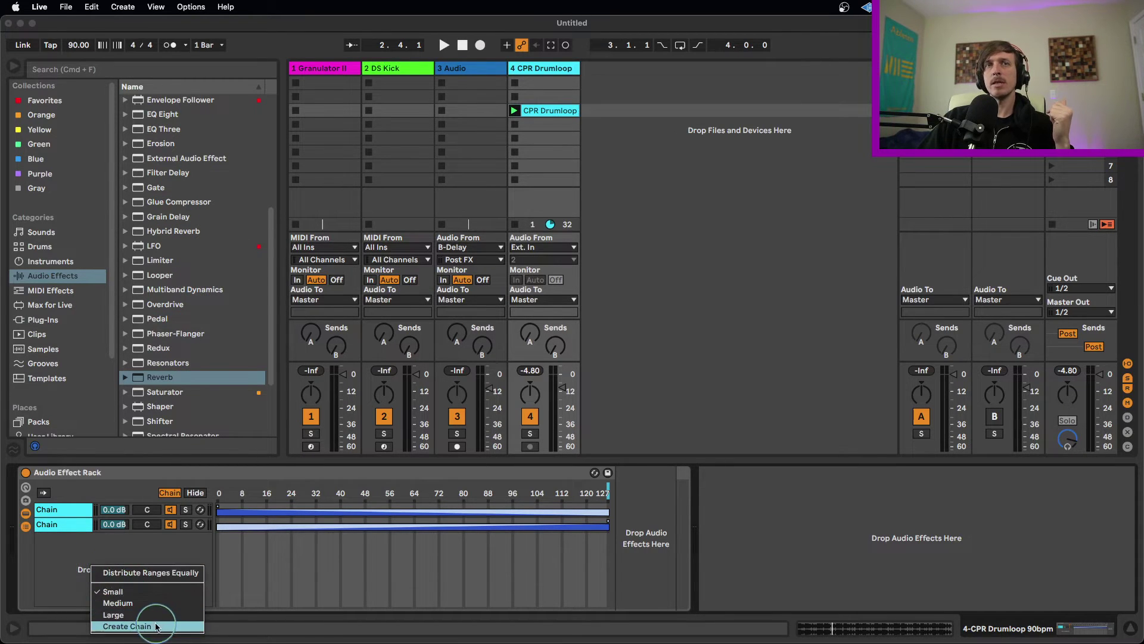
click(156, 626)
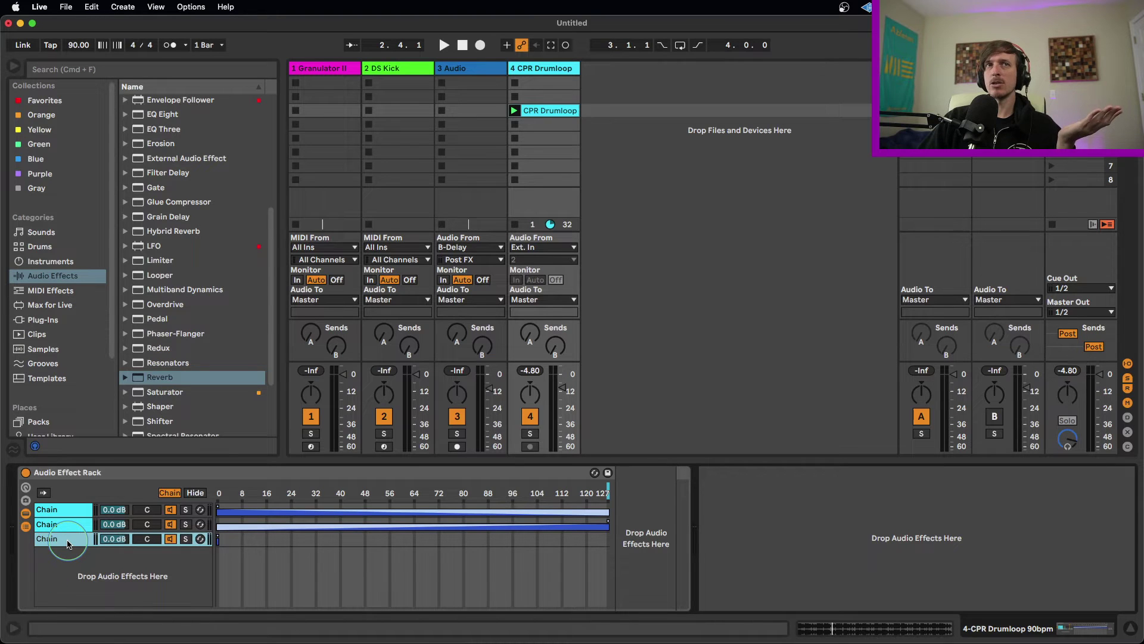
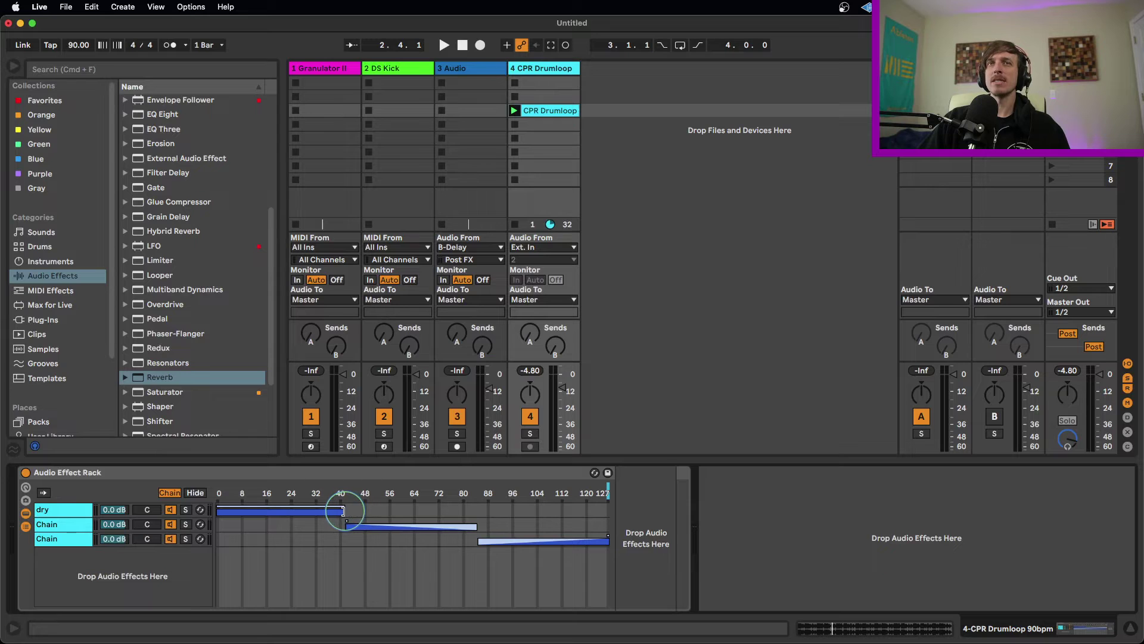
Overlap and crossfade the three zones, with dry at about 0–54, Overdrive at 20–100 and Delay at 56–127
drag(473, 524, 423, 540)
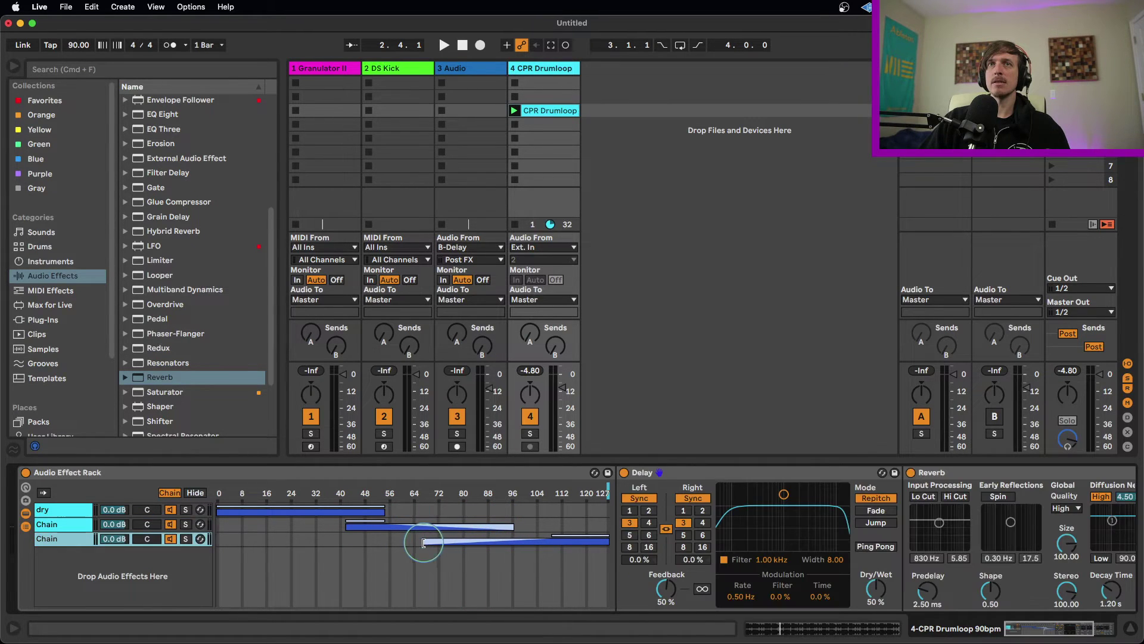
drag(346, 526, 278, 523)
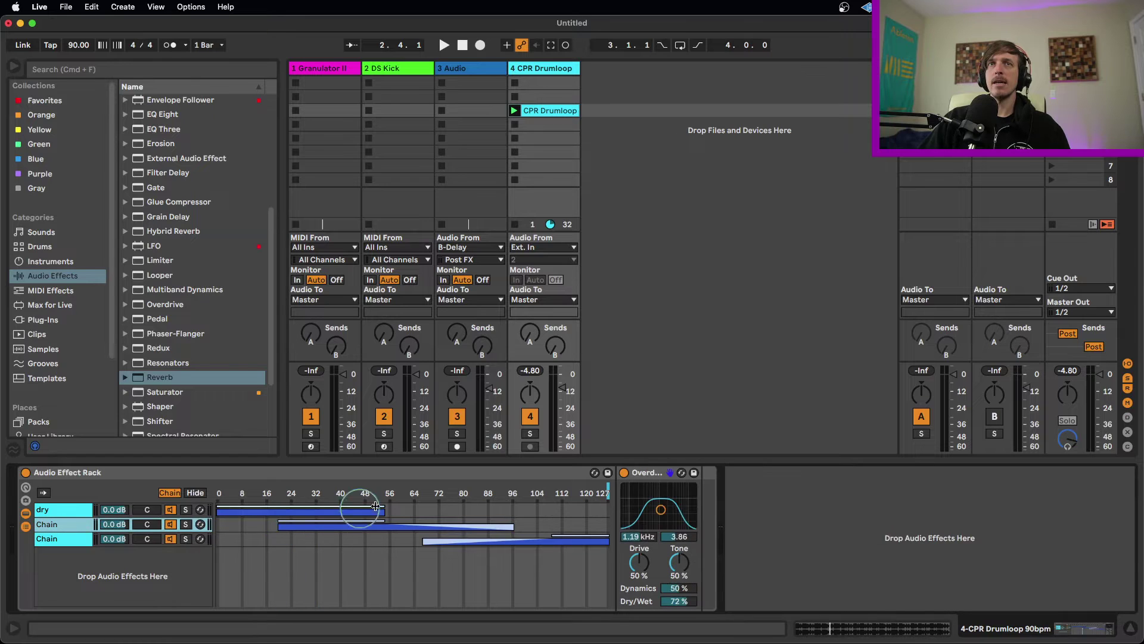
drag(381, 507, 282, 518)
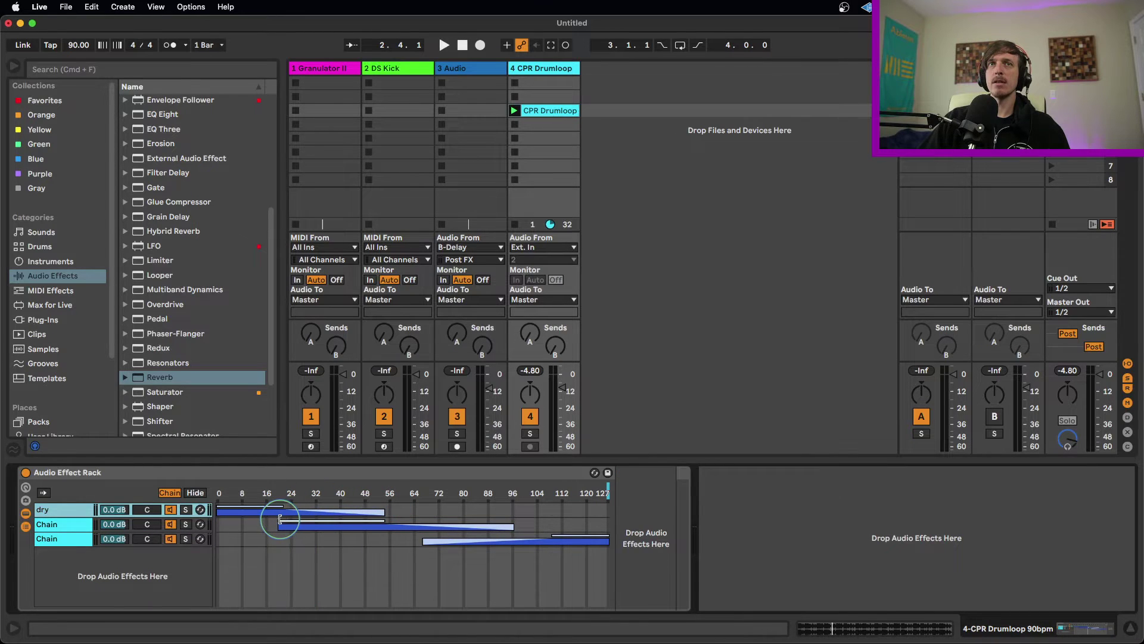
click(280, 520)
drag(422, 542, 528, 527)
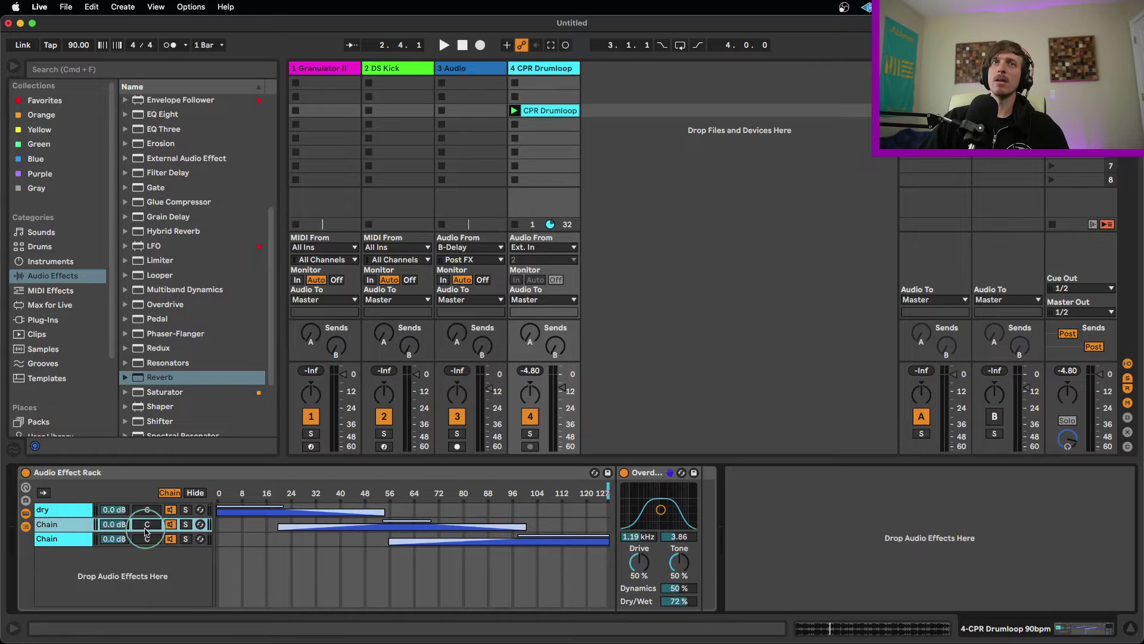
Play the loop while moving the chain selector through the three crossfaded zones, and return it to 0
mouse_move(332, 493)
mouse_down()
mouse_move(234, 496)
mouse_move(242, 492)
mouse_up()
key(space)
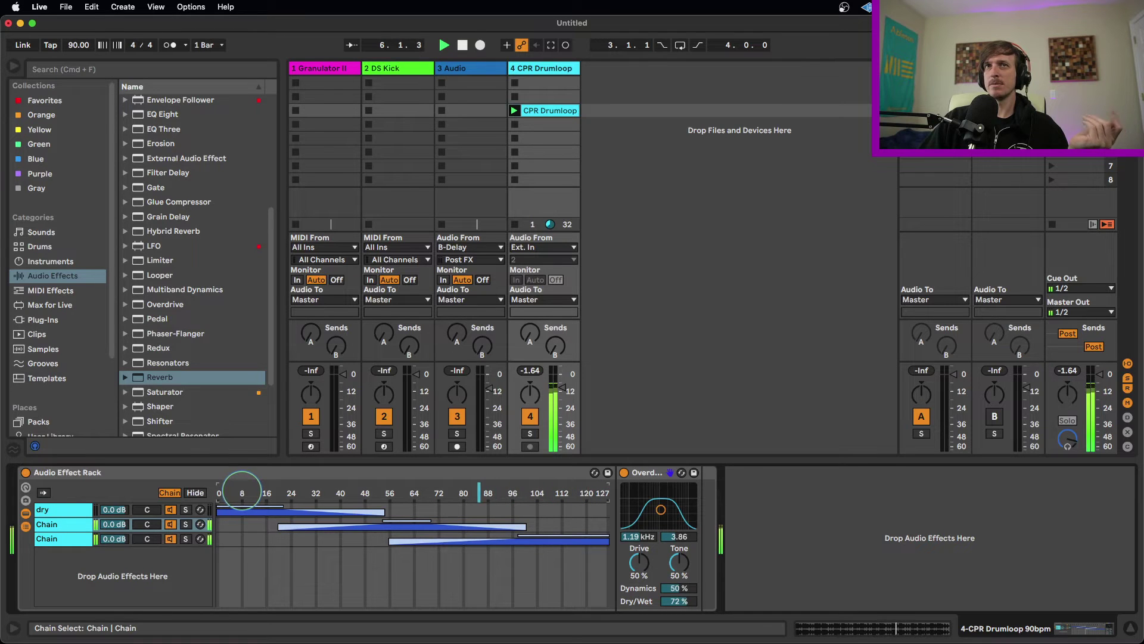
drag(242, 492, 218, 492)
Add Redux as a new parallel chain between the Overdrive and Delay chains
click(71, 510)
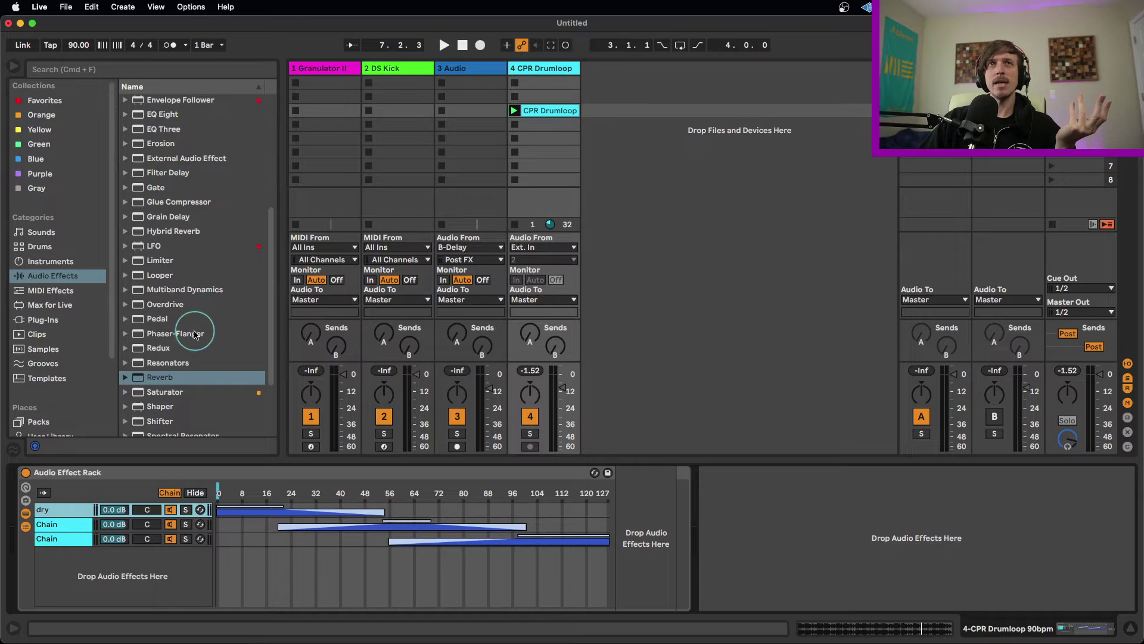
scroll(194, 334, up, 1)
scroll(178, 343, down, 2)
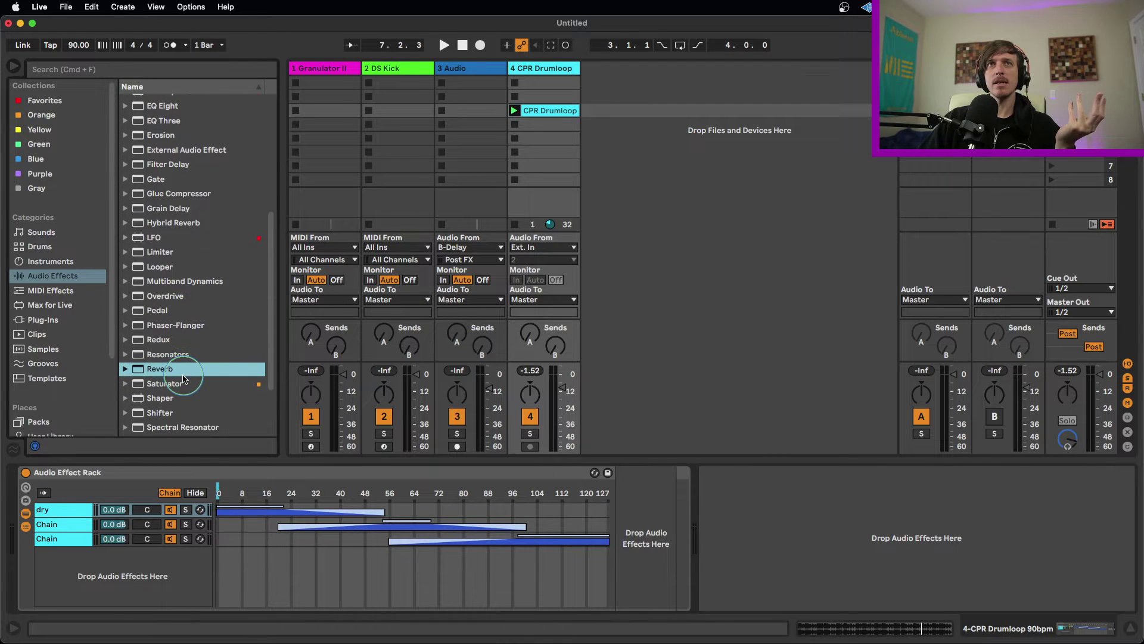
drag(151, 344, 71, 540)
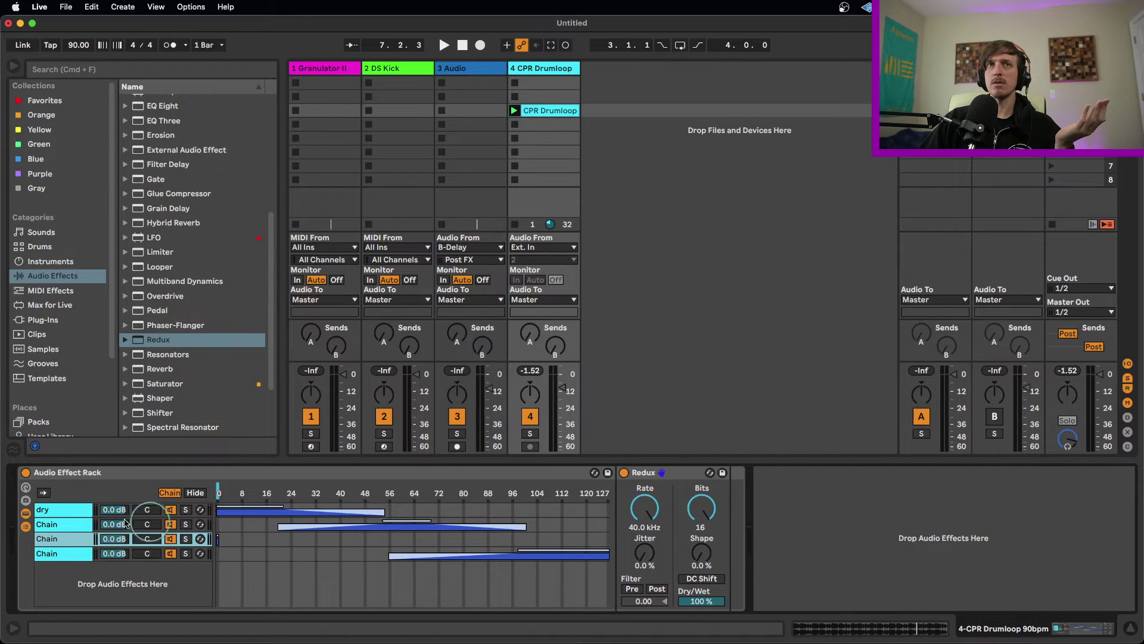
Distribute the zone ranges of all four chains equally across the chain selector
click(71, 510)
shift+click(75, 553)
right_click(75, 553)
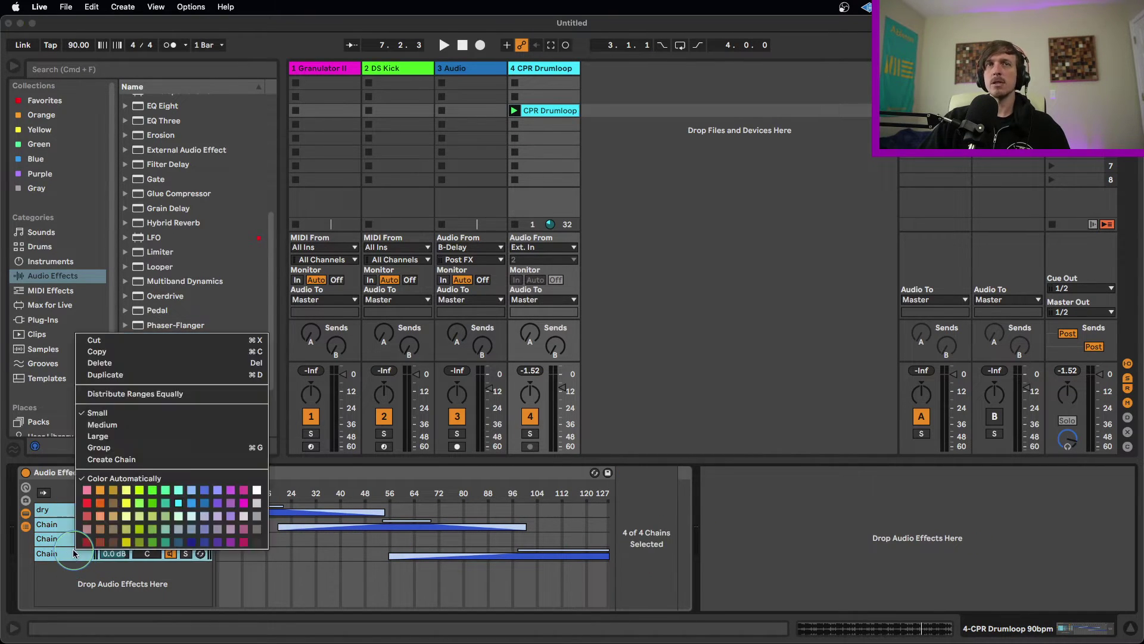
click(153, 391)
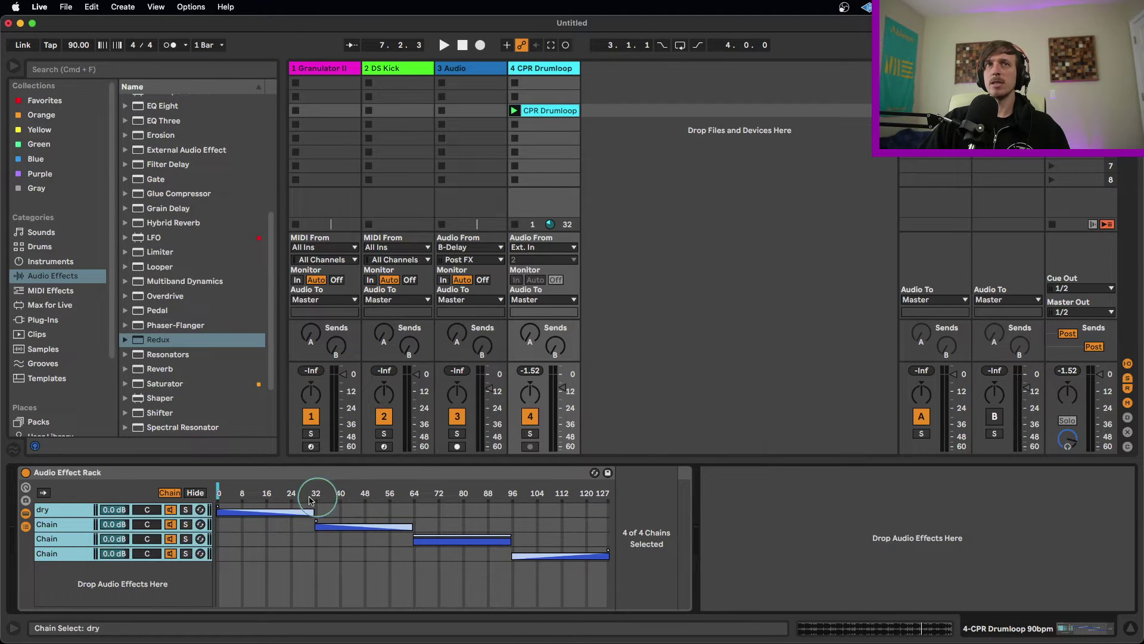
Overlap and crossfade the four zones: dry about 0–44, Overdrive 10–76, Redux 44–112 and Delay 82–127
drag(314, 508, 275, 528)
click(452, 515)
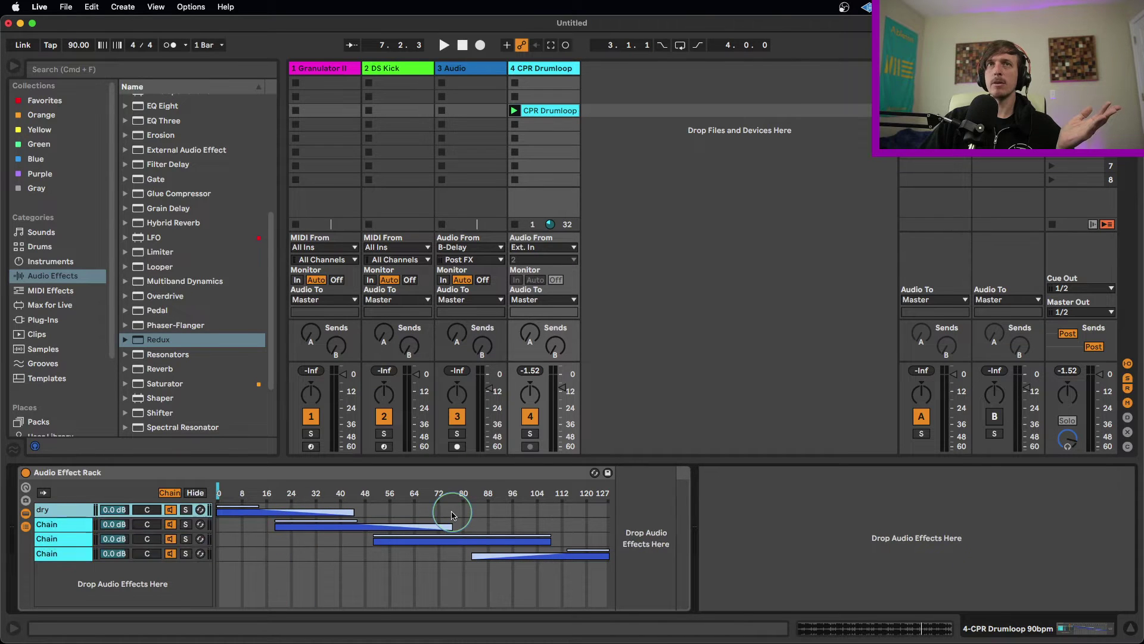
click(288, 527)
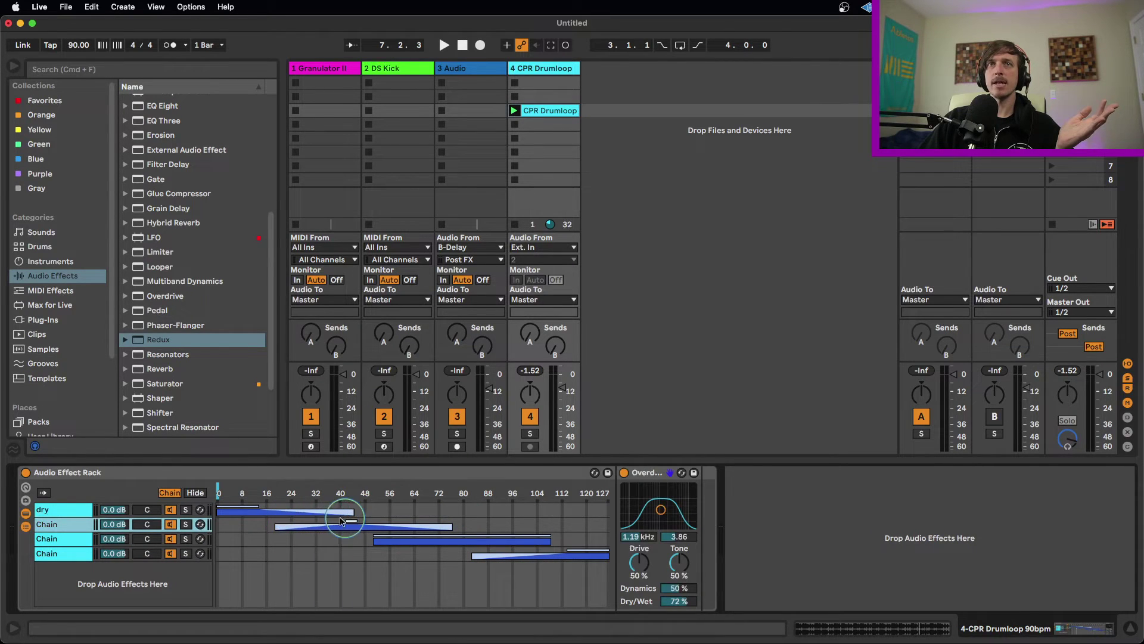
drag(275, 528, 247, 528)
drag(378, 534, 352, 539)
drag(550, 535, 474, 535)
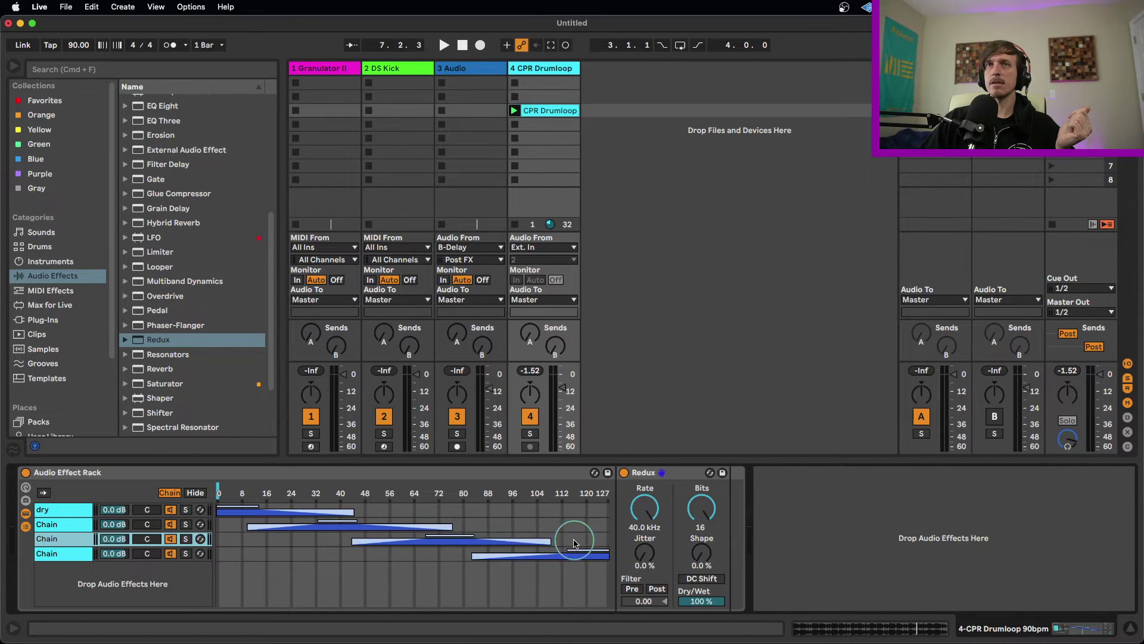
drag(555, 543, 566, 544)
Set the Redux Rate to 5.39 kHz and sweep the chain selector from 0 to about 107 during playback
mouse_move(644, 508)
mouse_down()
mouse_move(645, 536)
mouse_move(645, 503)
mouse_up()
click(223, 497)
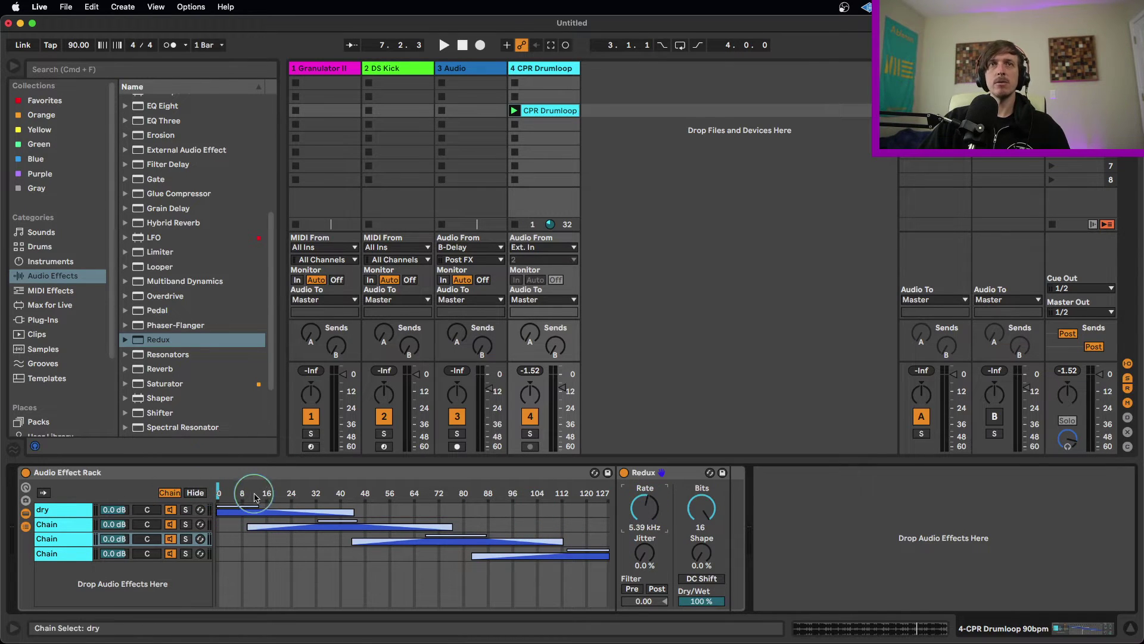
key(space)
drag(223, 496, 263, 497)
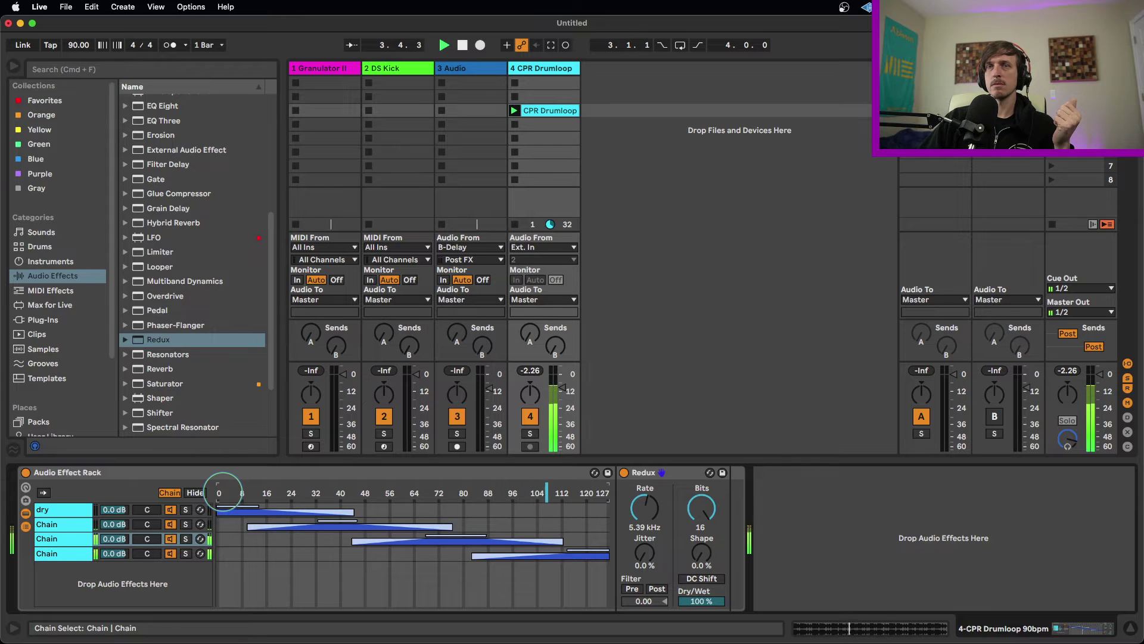
Extend the Redux zone up to about 119 and the Delay zone down to about 79
drag(563, 541, 584, 541)
drag(475, 554, 460, 555)
Audition the crossfades by sweeping the chain selector back from the Delay zone towards the dry zone, leaving it at about 33
click(558, 496)
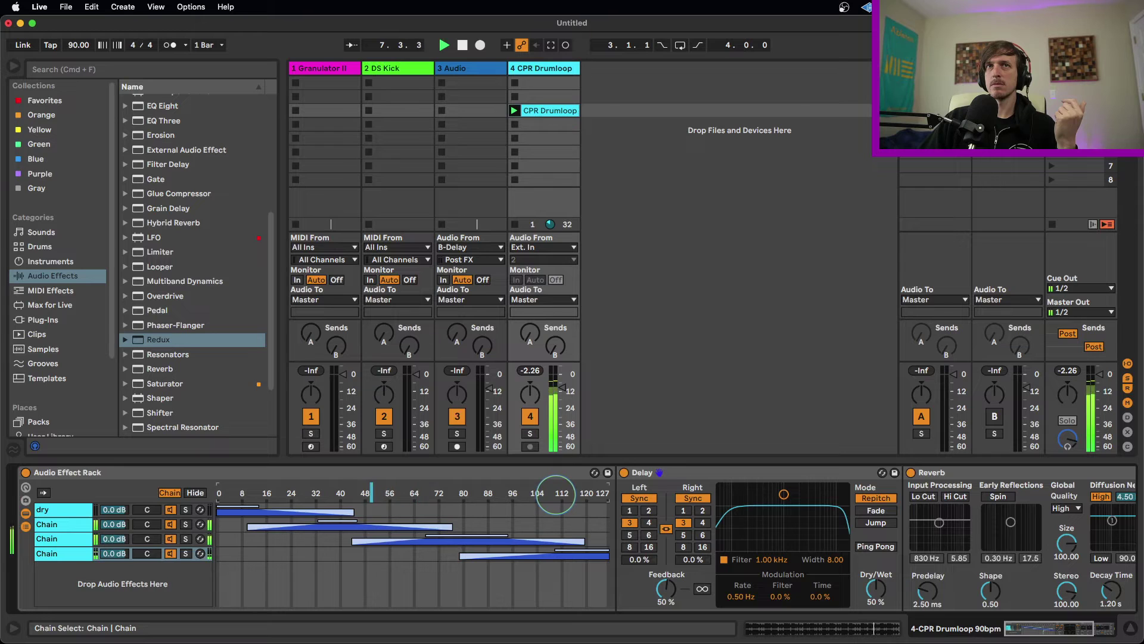
key(Left)
key(Left)
key(Left)
key(Left)
key(Left)
key(Left)
key(Left)
key(Left)
key(Left)
key(Left)
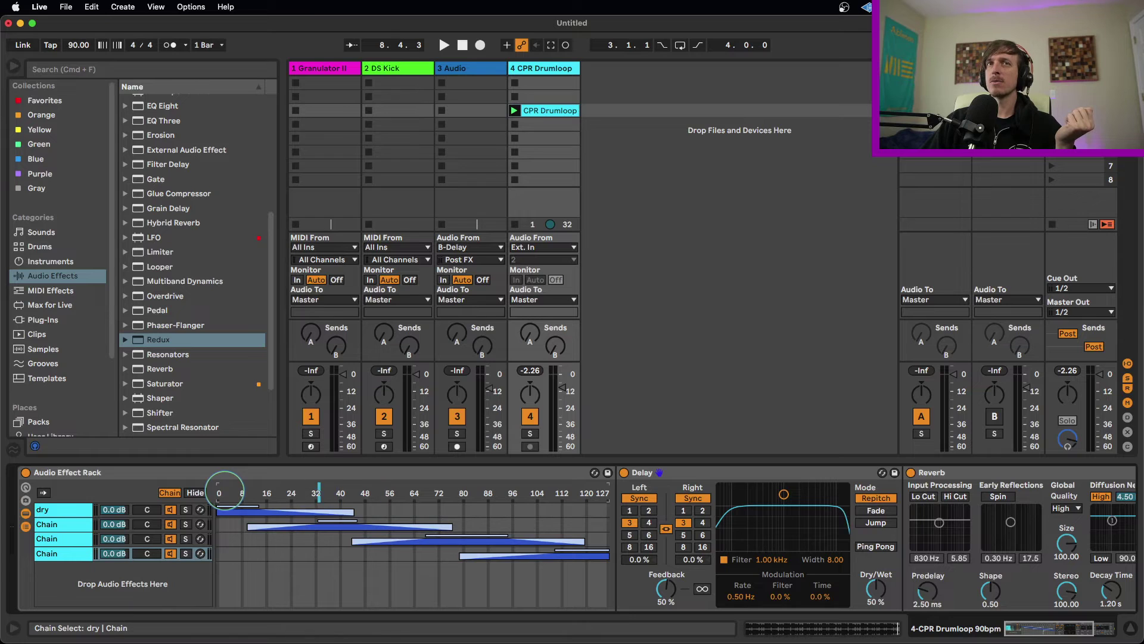
Map the chain selector to Macro 1 and sweep the macro up to 100 and back to 0
right_click(392, 494)
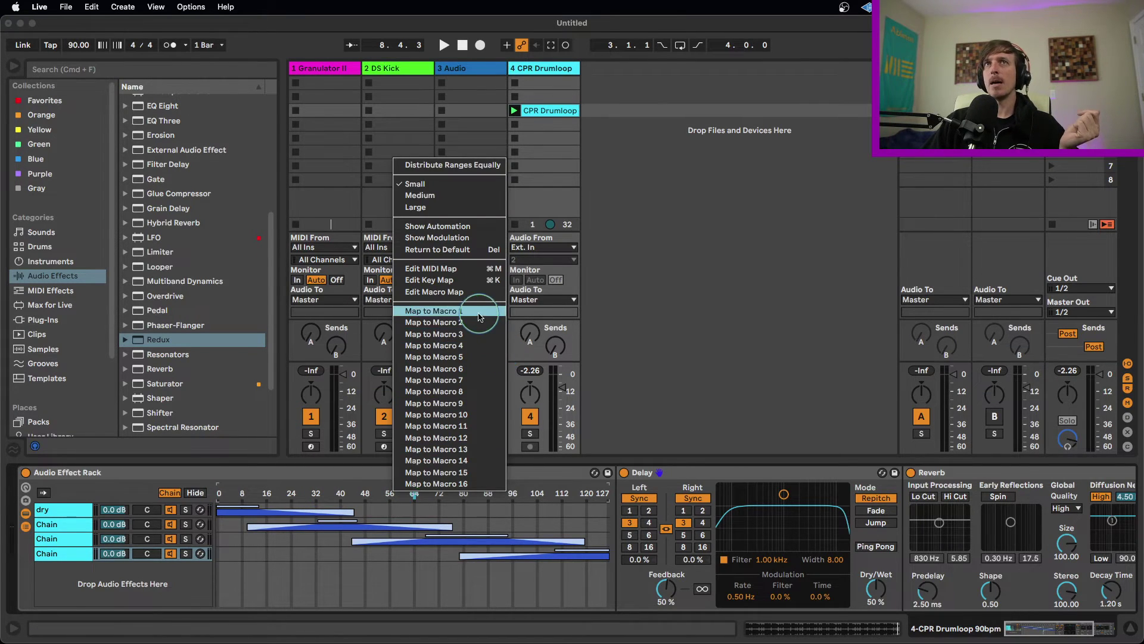
click(452, 312)
drag(53, 519, 53, 527)
drag(382, 497, 477, 497)
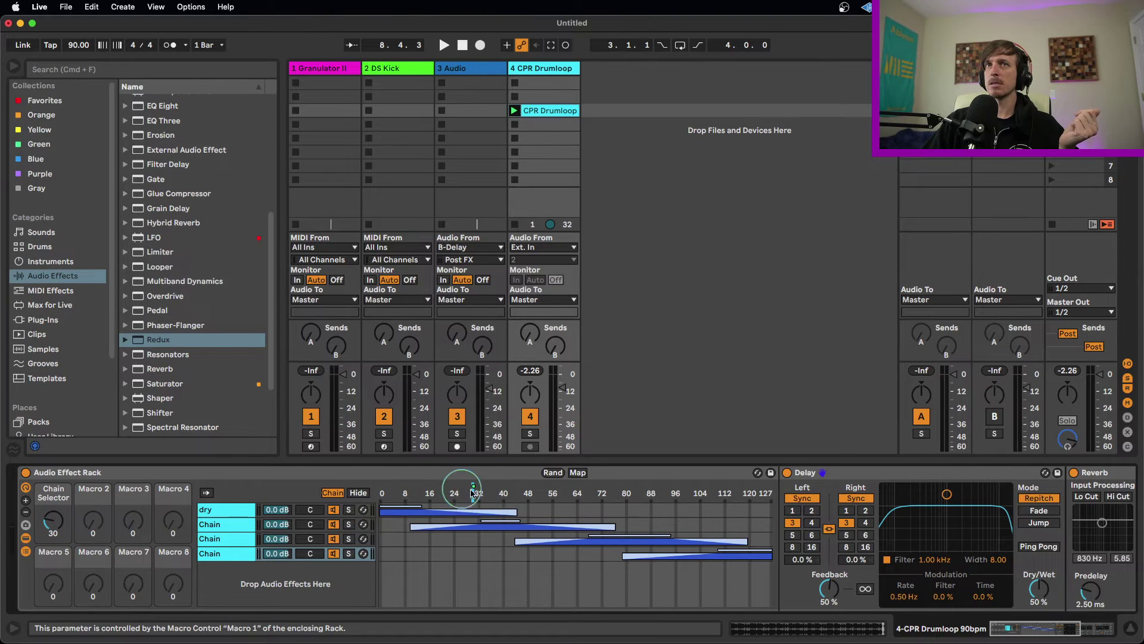
click(52, 532)
drag(53, 532, 52, 503)
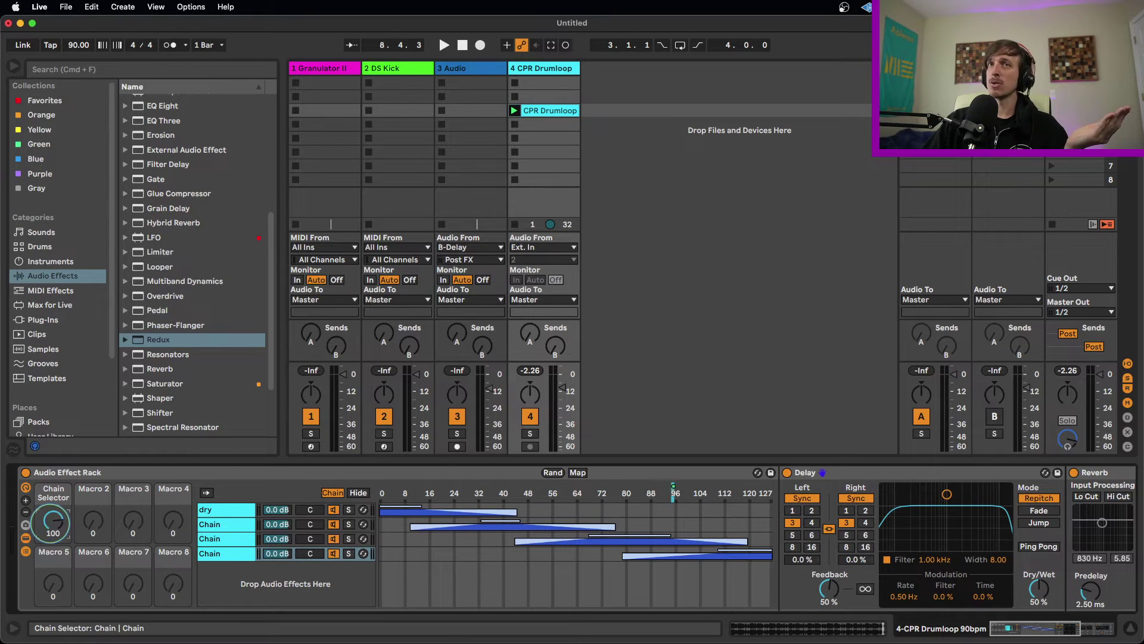
drag(52, 522, 52, 531)
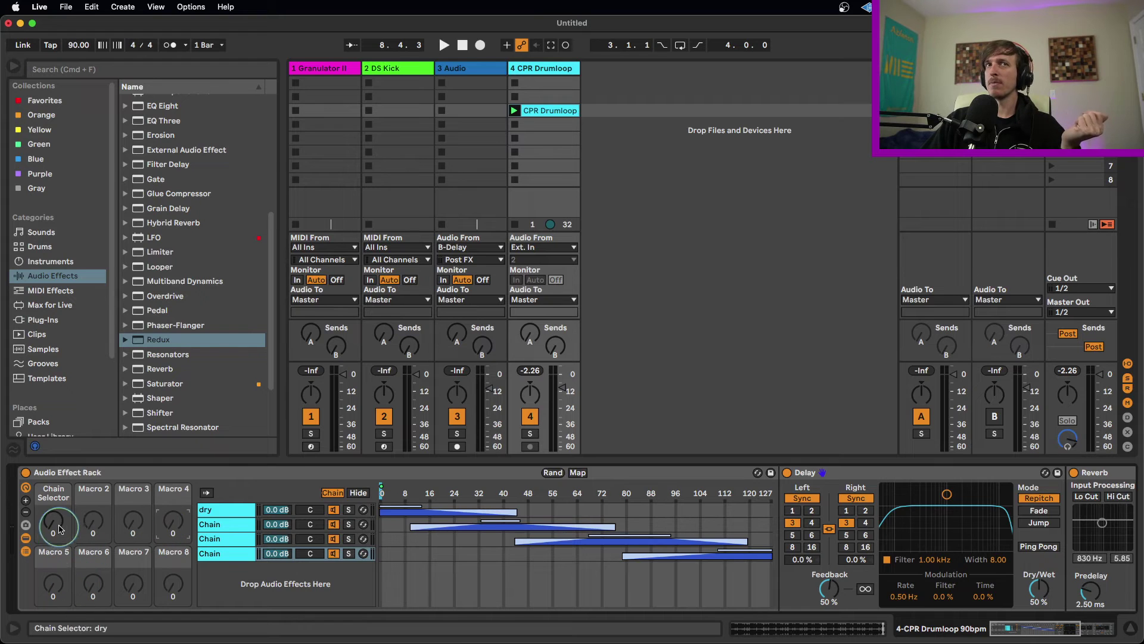
Map the Overdrive filter frequency to the Chain Selector macro as well and try the macro at 54 with playback
click(226, 530)
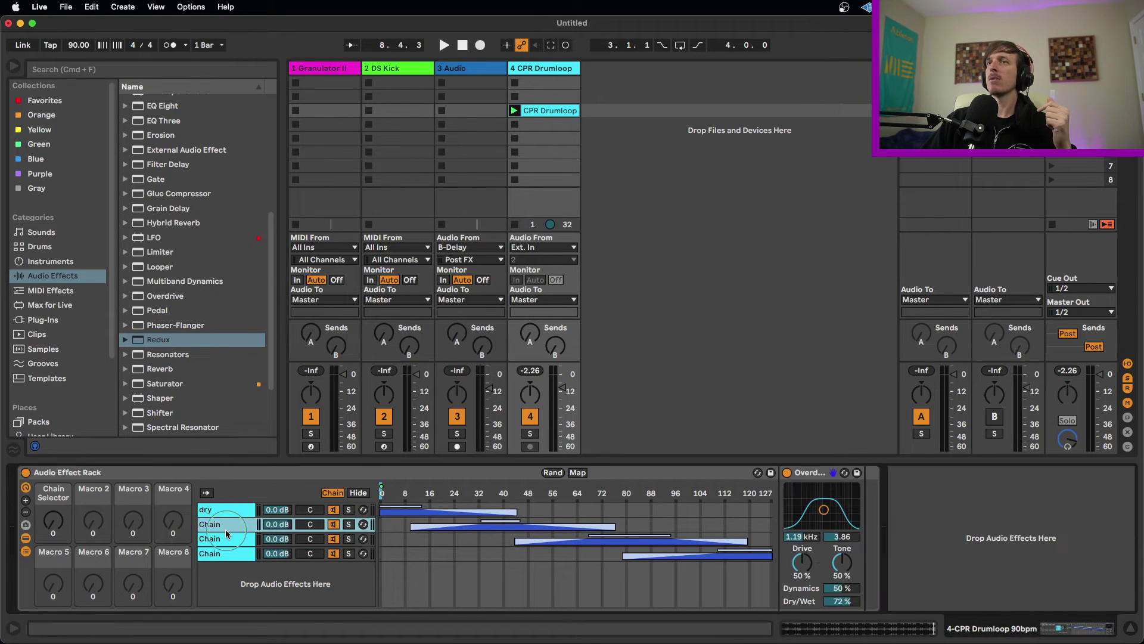
drag(803, 537, 802, 536)
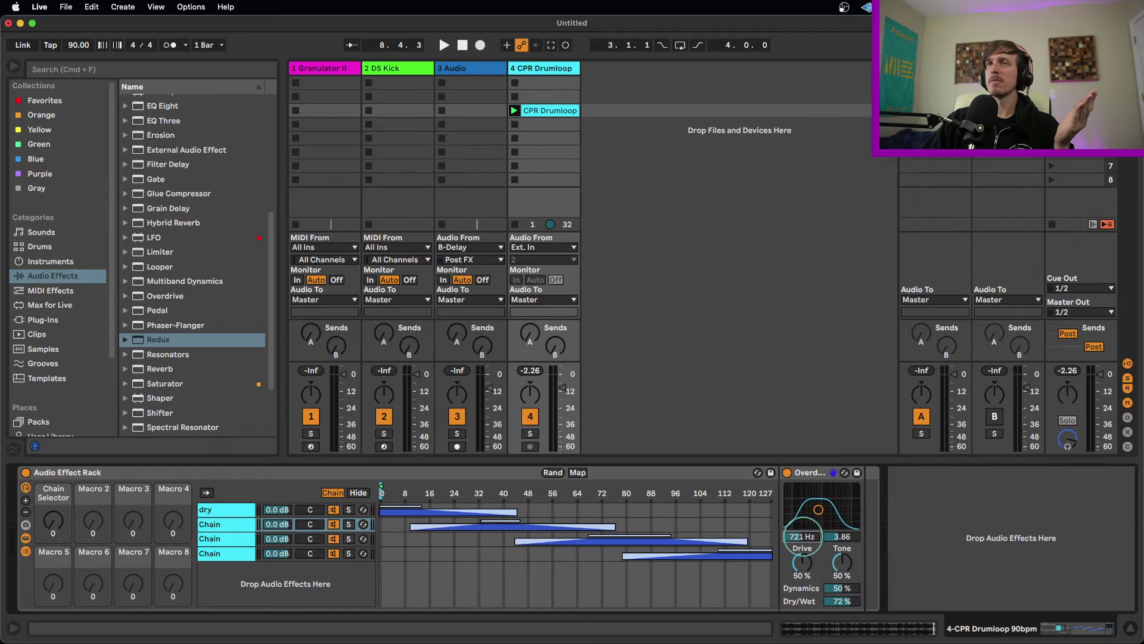
right_click(801, 539)
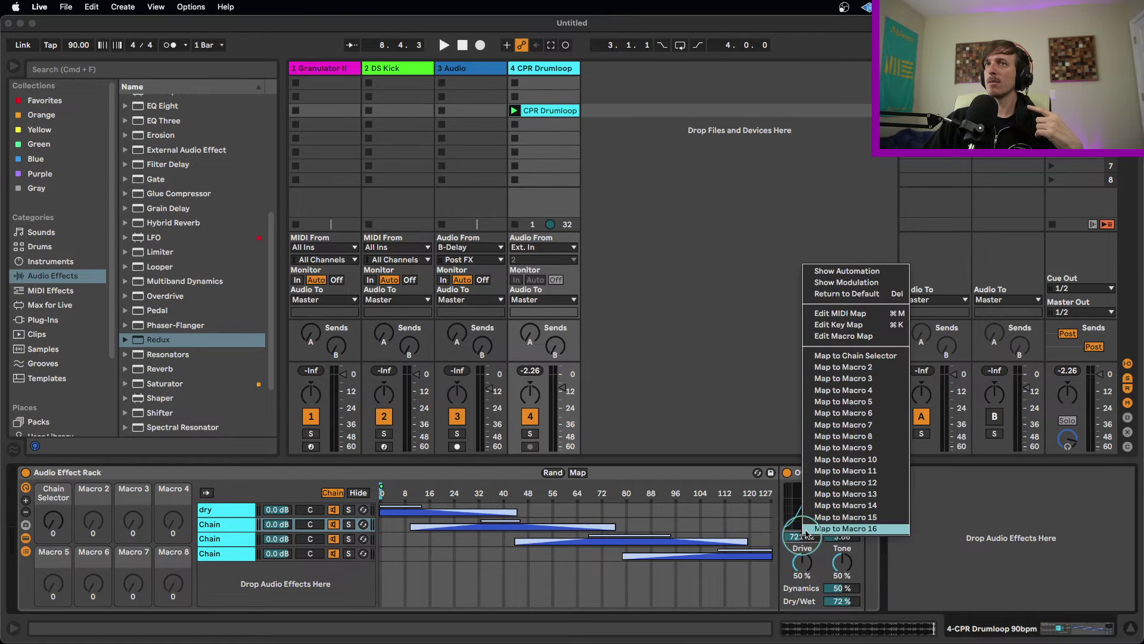
click(881, 355)
drag(53, 522, 53, 505)
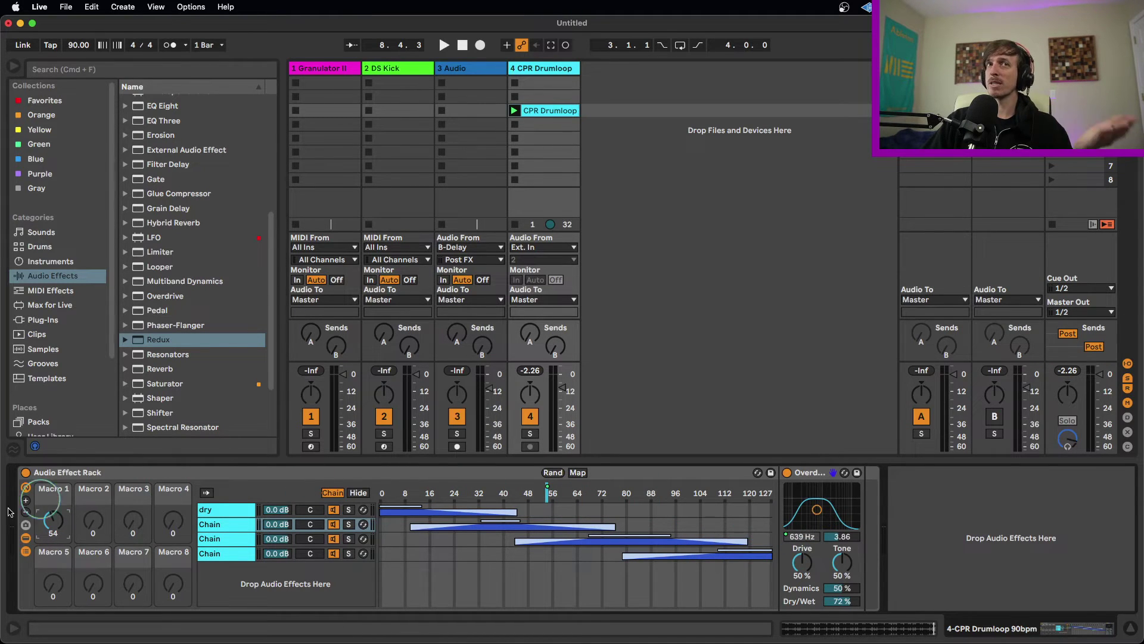
mouse_move(43, 528)
mouse_down()
mouse_move(43, 556)
mouse_move(44, 510)
mouse_move(44, 548)
mouse_move(44, 528)
mouse_up()
key(space)
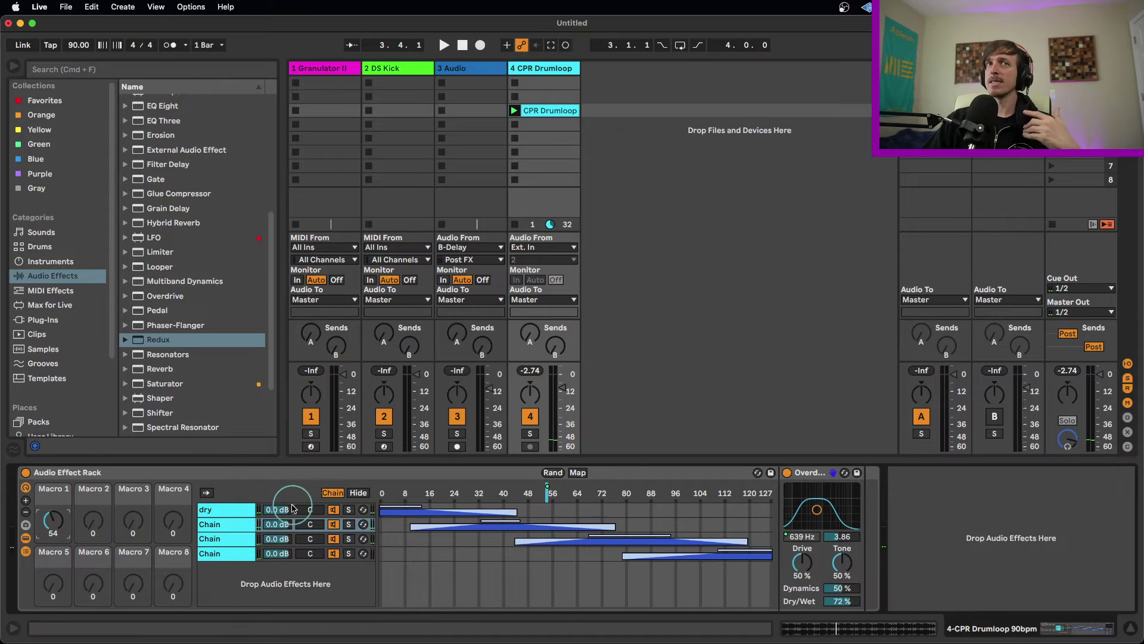
Map the Dry/Wet of the Overdrive and of the Redux to Macro 2
click(243, 527)
right_click(842, 601)
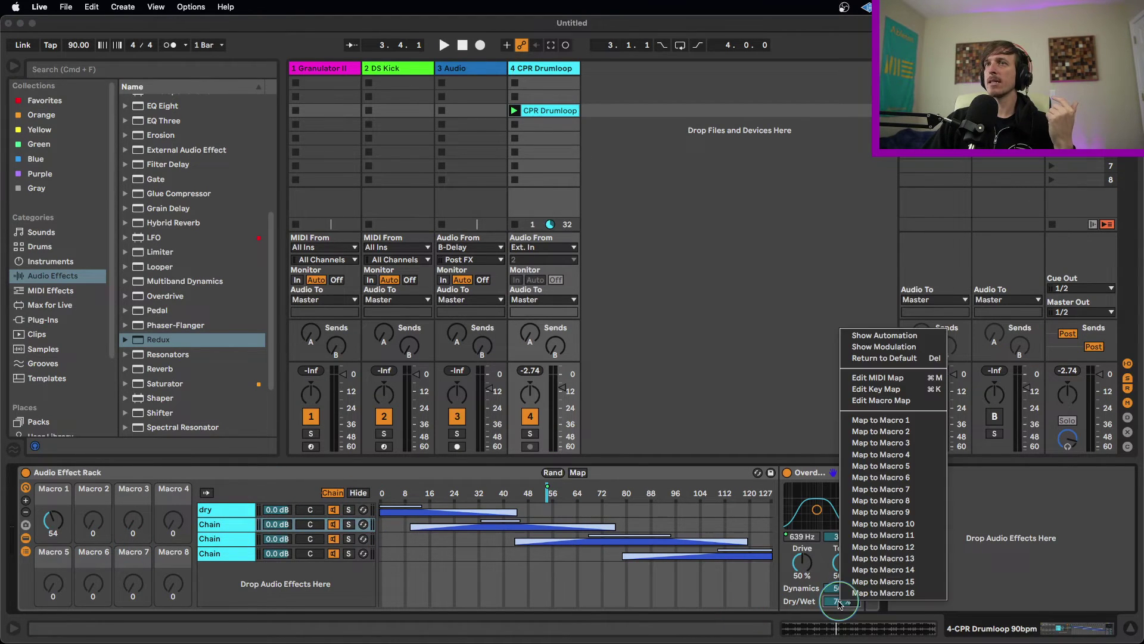
click(927, 437)
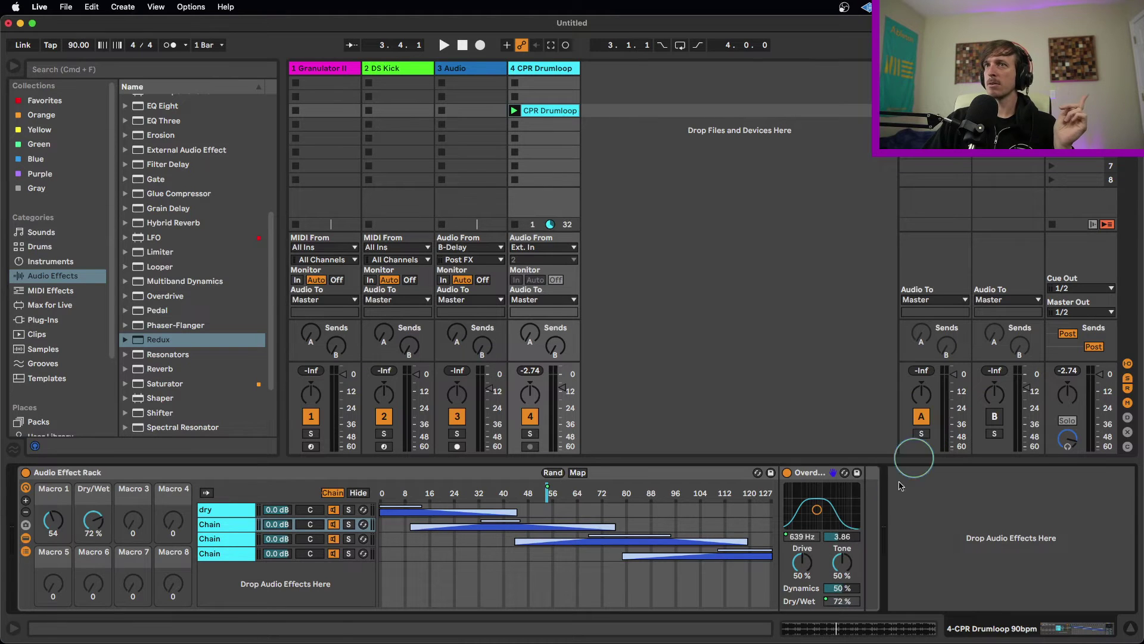
click(229, 541)
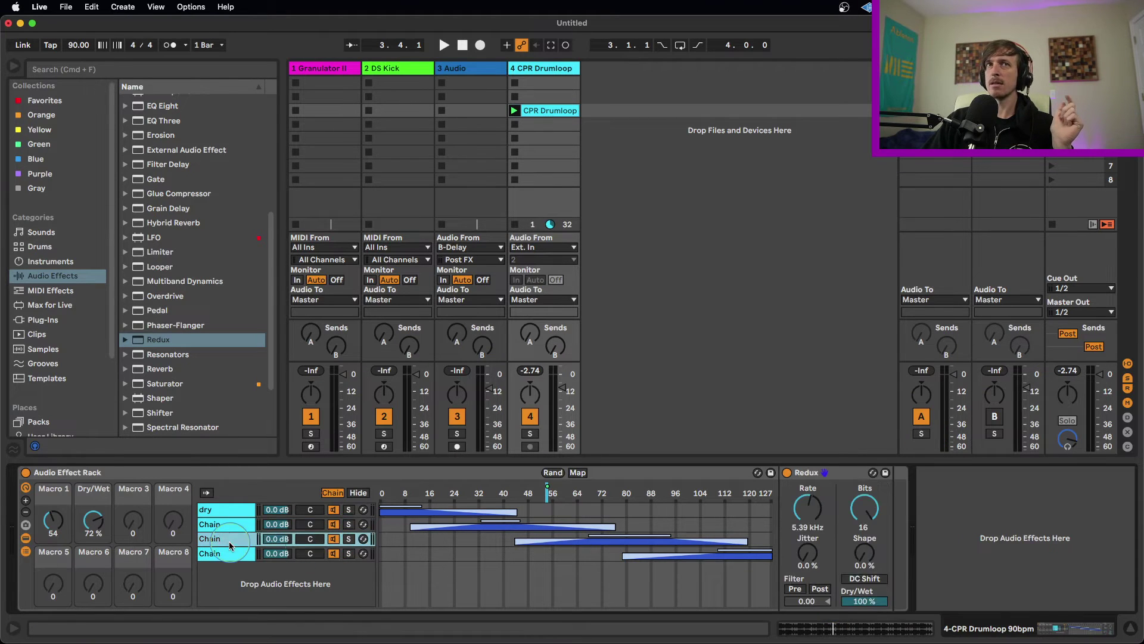
right_click(861, 602)
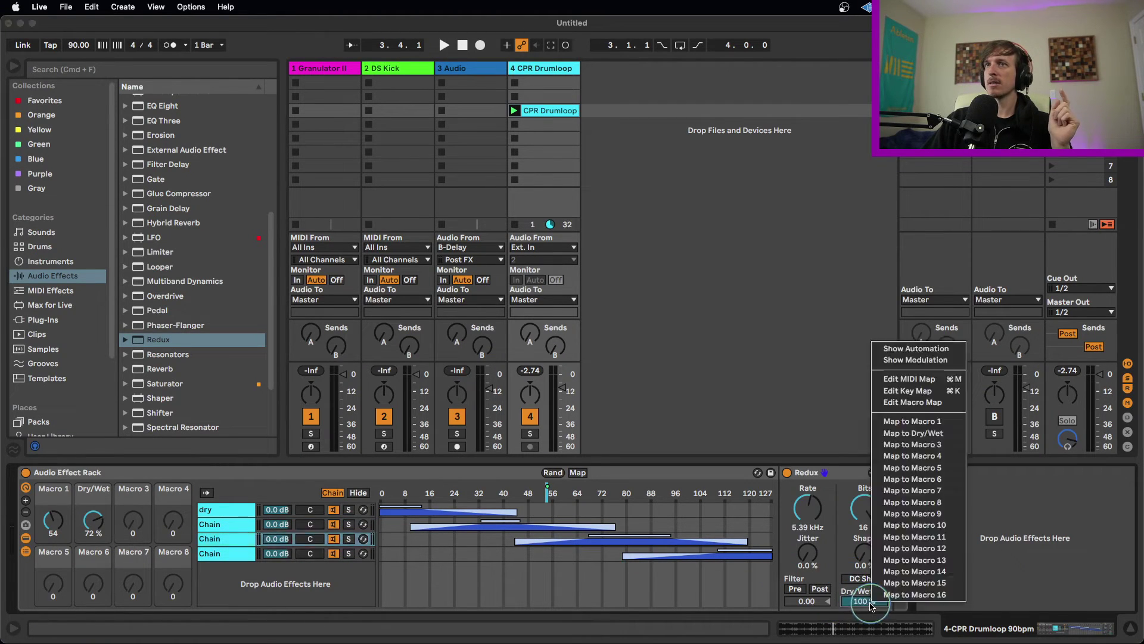
click(929, 433)
Map the Dry/Wet of the Delay and of the Reverb to Macro 2
click(244, 553)
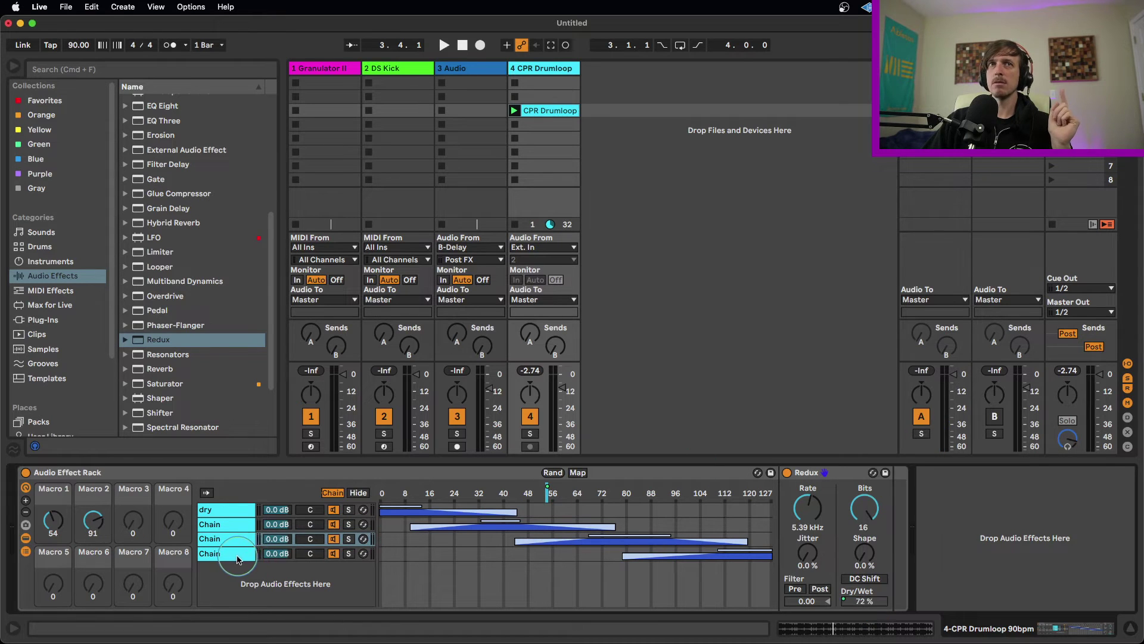
right_click(1036, 588)
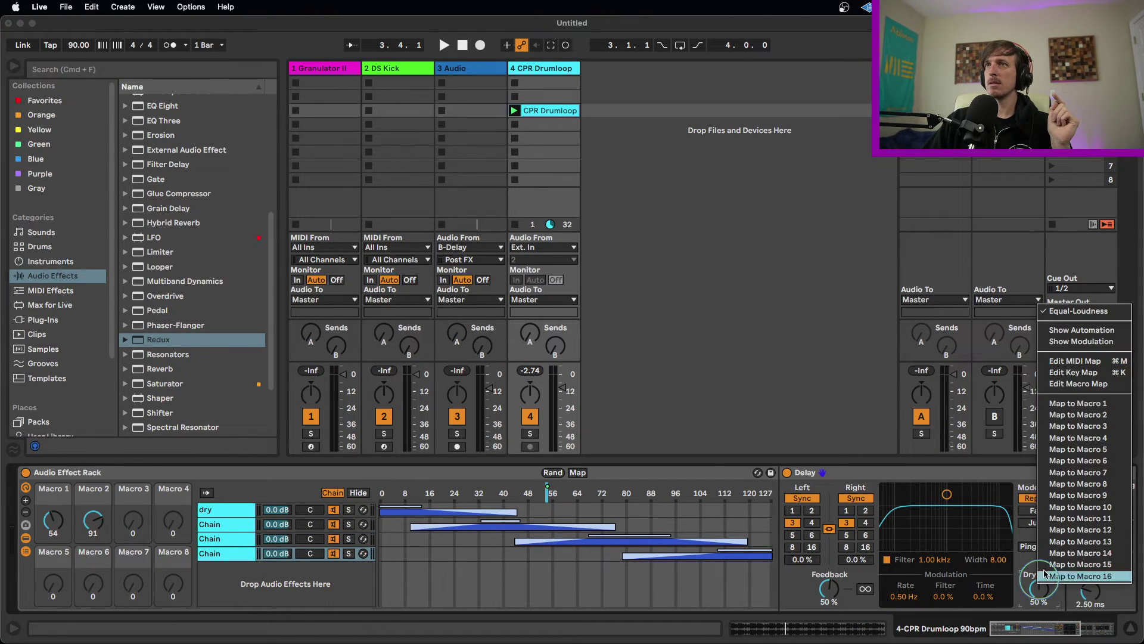
click(1067, 406)
scroll(1049, 593, right, 10)
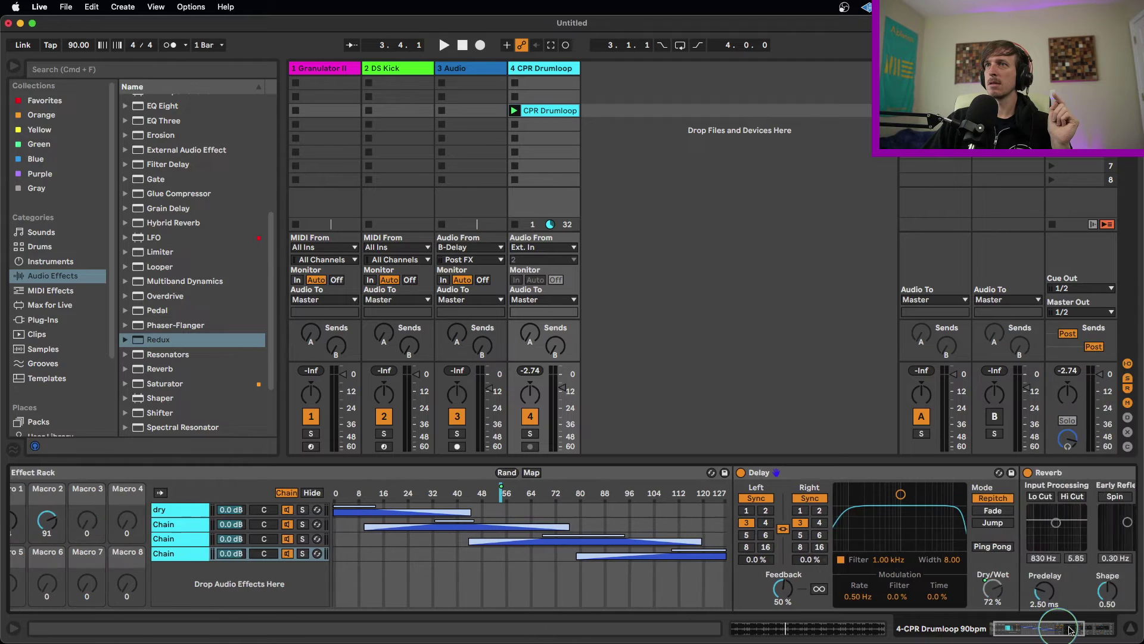
right_click(1118, 594)
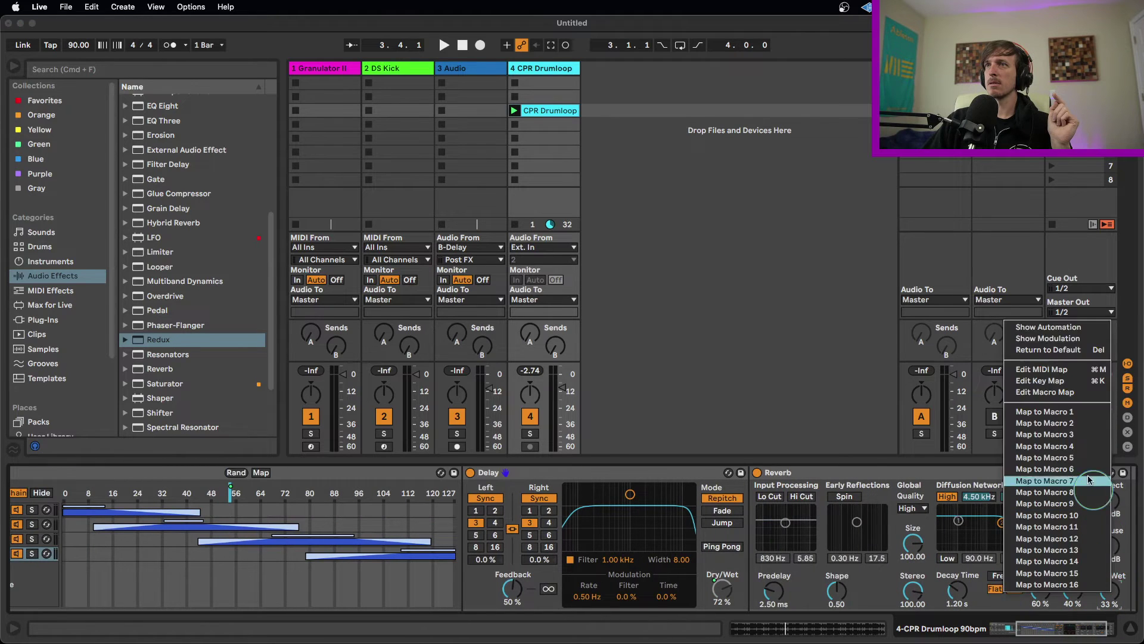
click(1076, 412)
Test both macros by sweeping them before and during playback, leaving Macro 1 at 40 and Macro 2 at 115
click(1058, 634)
drag(1058, 635, 1047, 634)
click(88, 527)
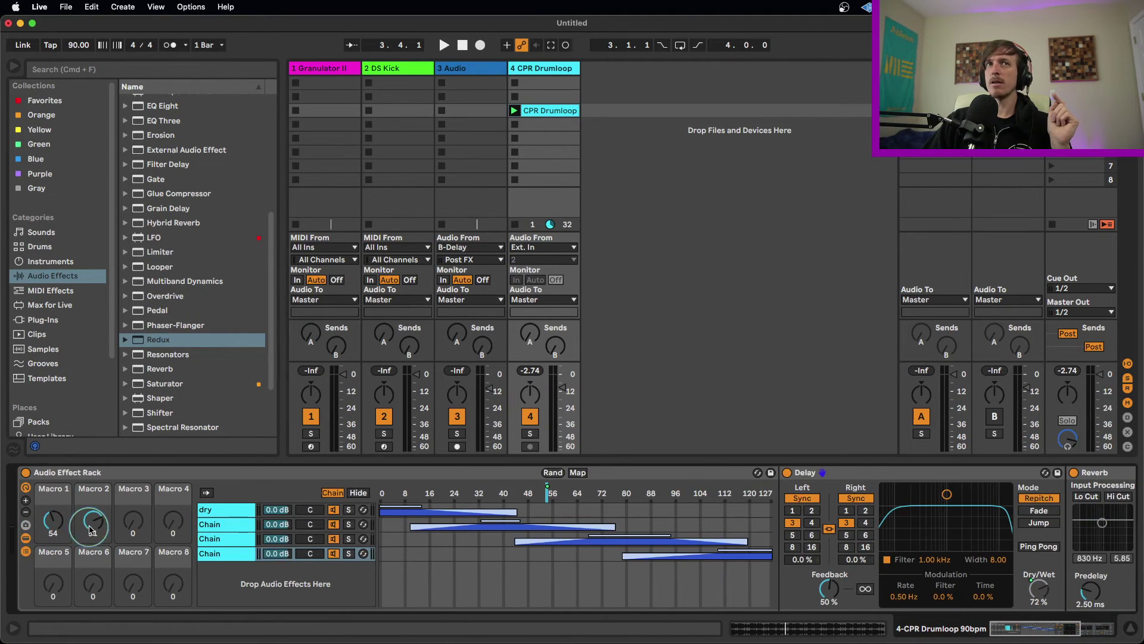
mouse_move(88, 527)
mouse_down()
mouse_move(43, 532)
mouse_move(49, 548)
mouse_move(53, 531)
mouse_up()
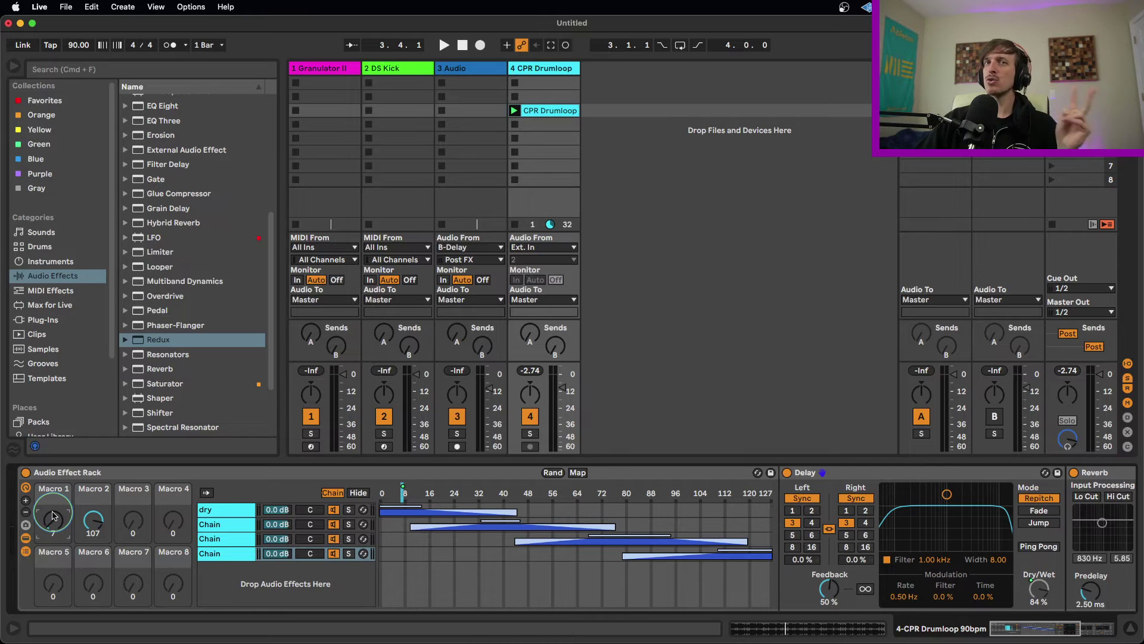
drag(53, 516, 52, 498)
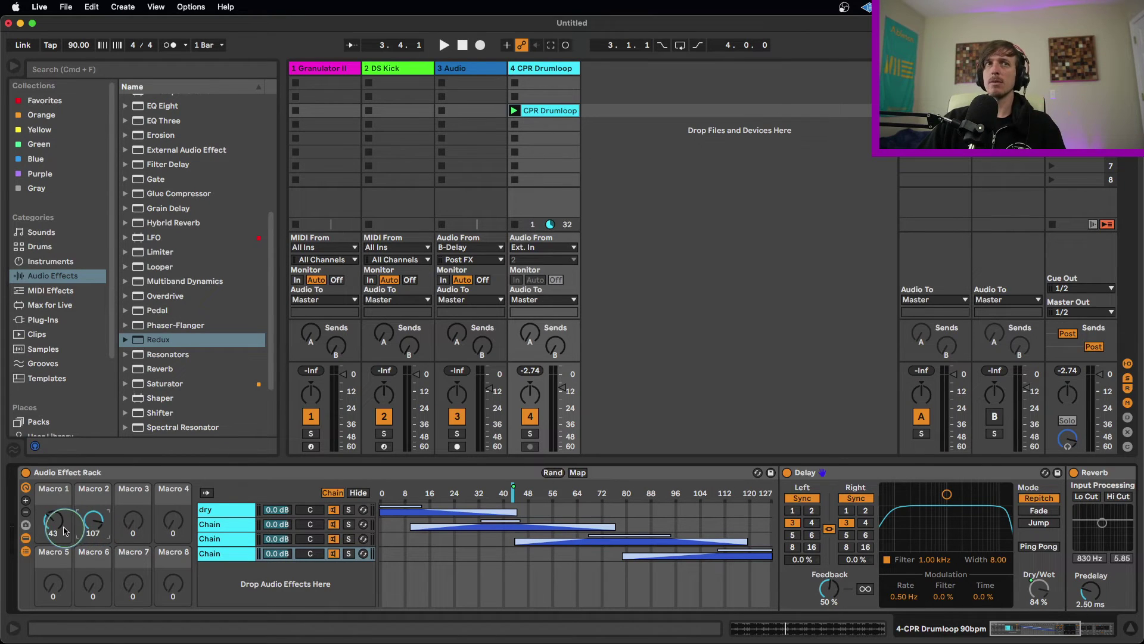
key(space)
drag(53, 531, 53, 519)
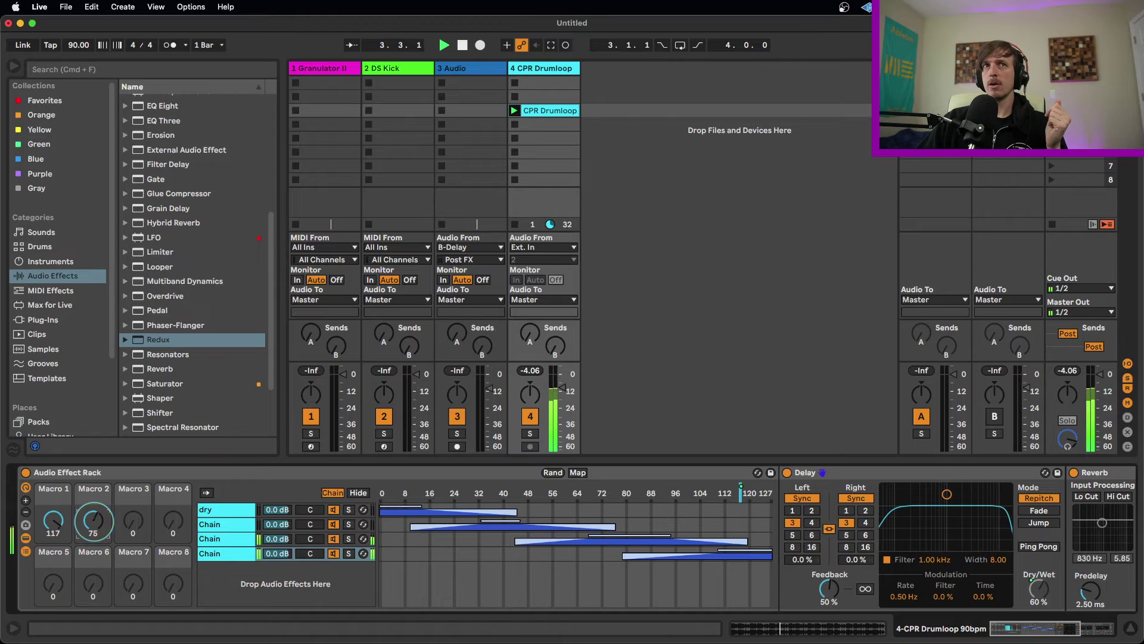
drag(94, 523, 54, 528)
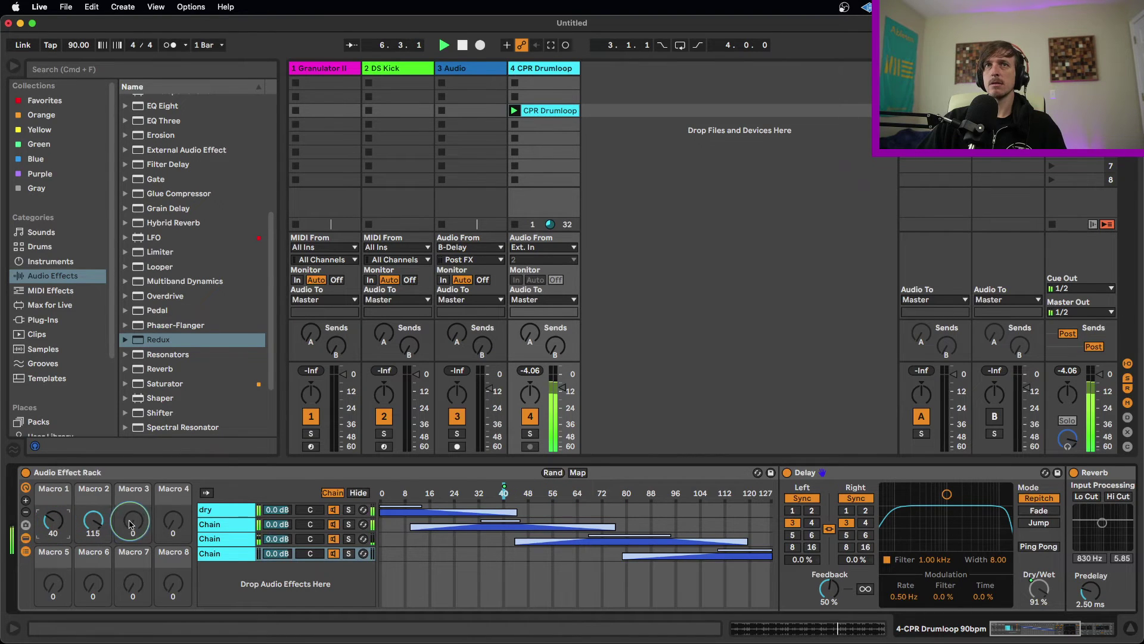
Select the dry chain, drop Macro 2 to 0, and during playback raise Macro 2 to 88 and Macro 1 to 118
click(227, 511)
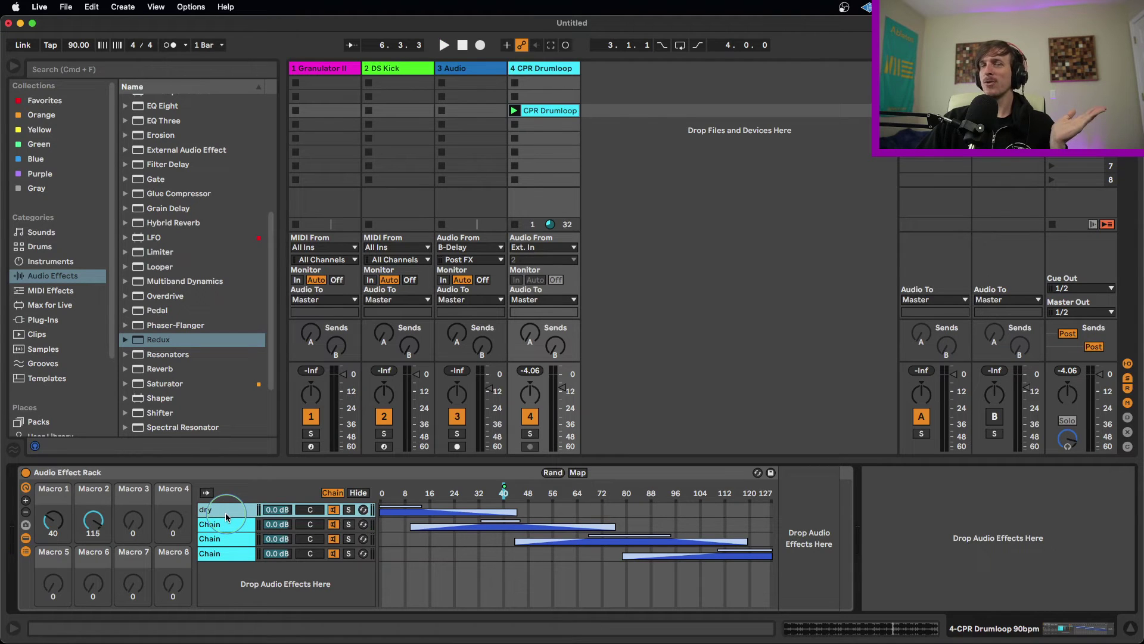
drag(93, 520, 92, 548)
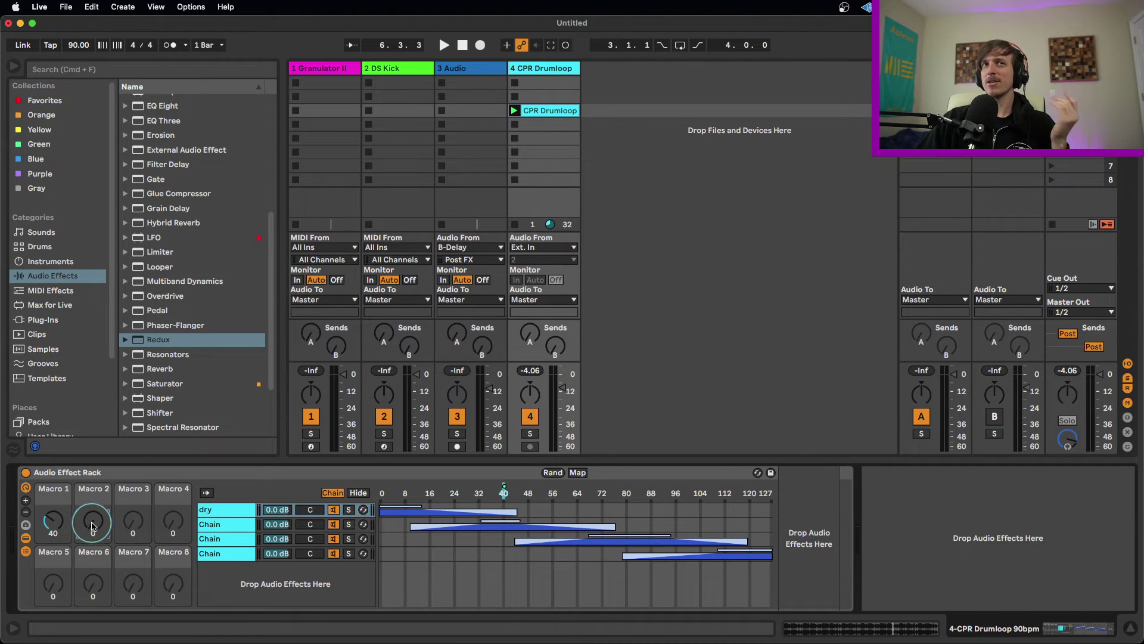
key(space)
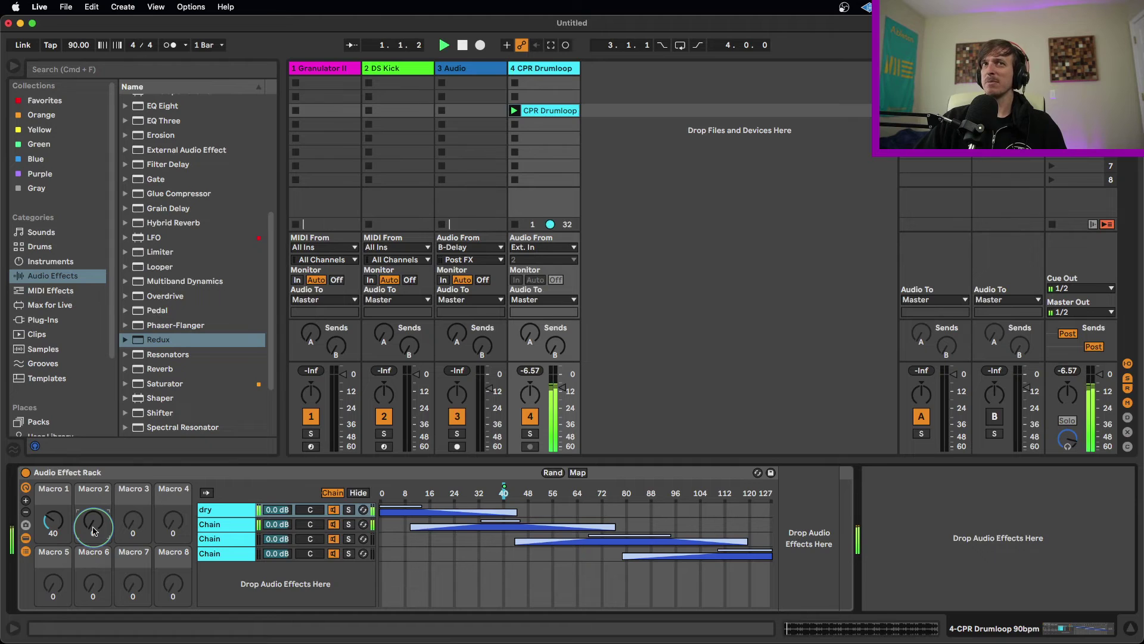
mouse_move(94, 523)
mouse_down()
mouse_move(94, 507)
mouse_move(59, 520)
mouse_up()
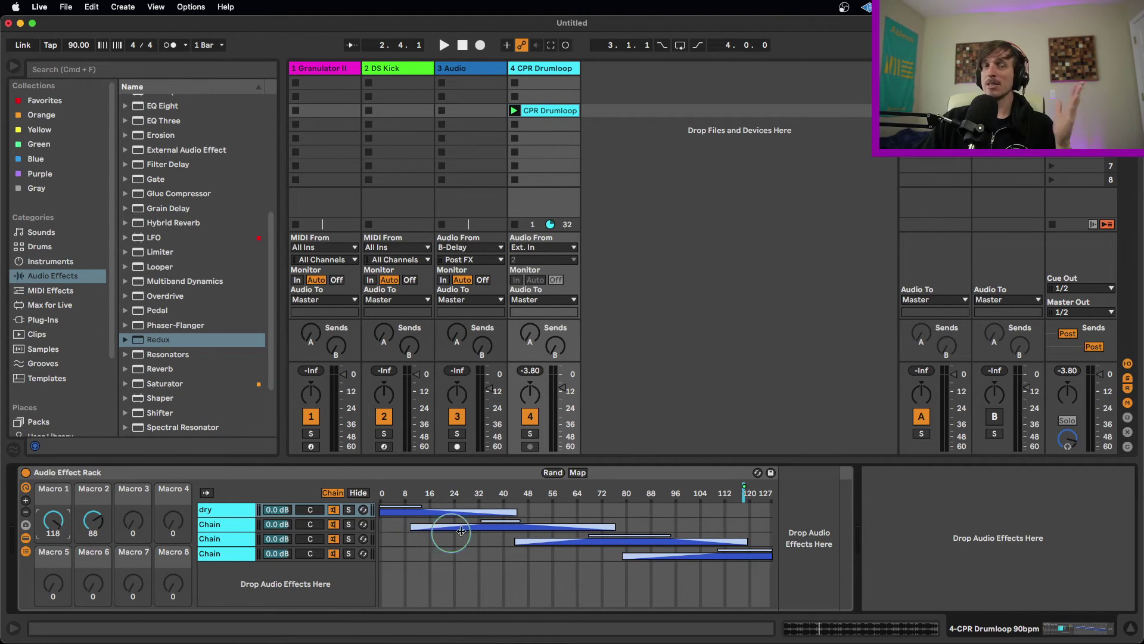
Unmap the Overdrive filter frequency from Macro 1, map it to Macro 3 and set that macro to 481 Hz
click(233, 539)
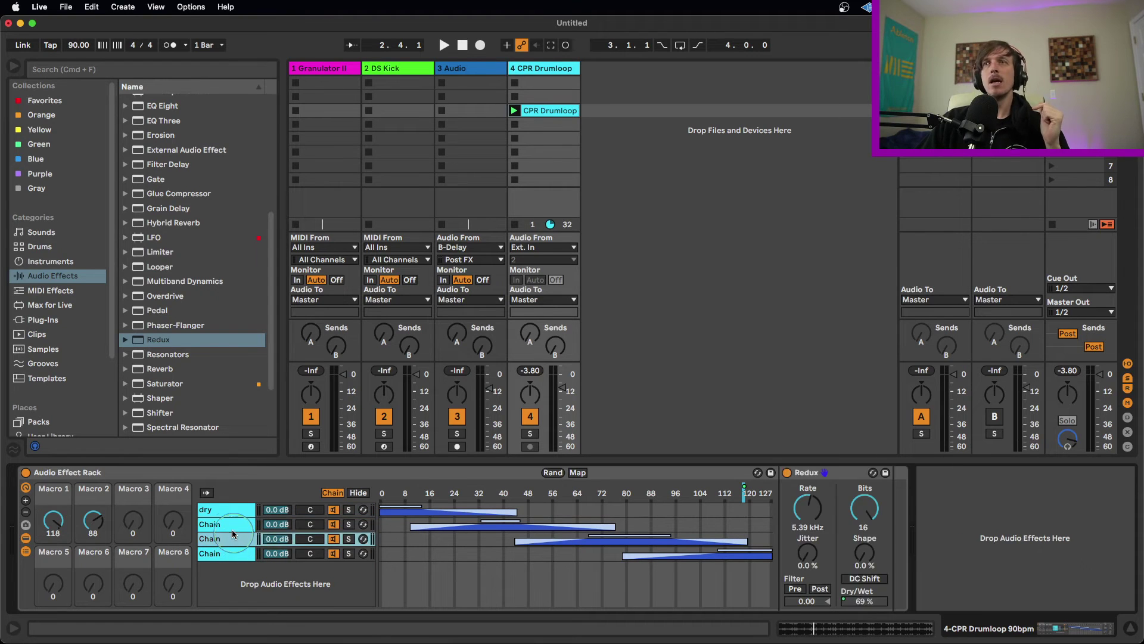
click(227, 525)
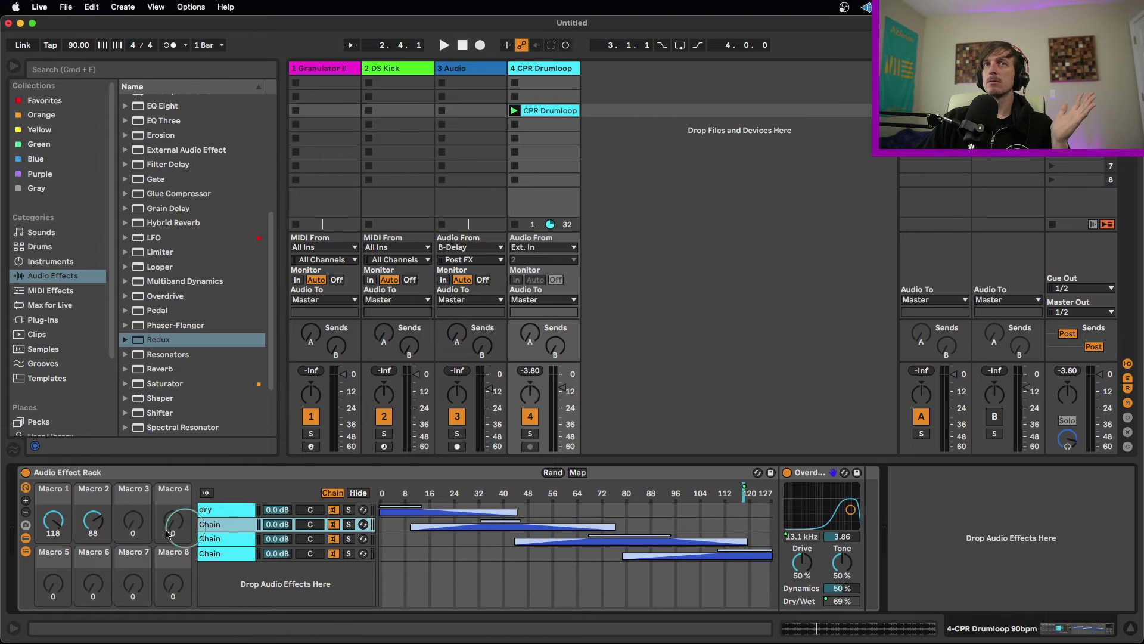
right_click(808, 538)
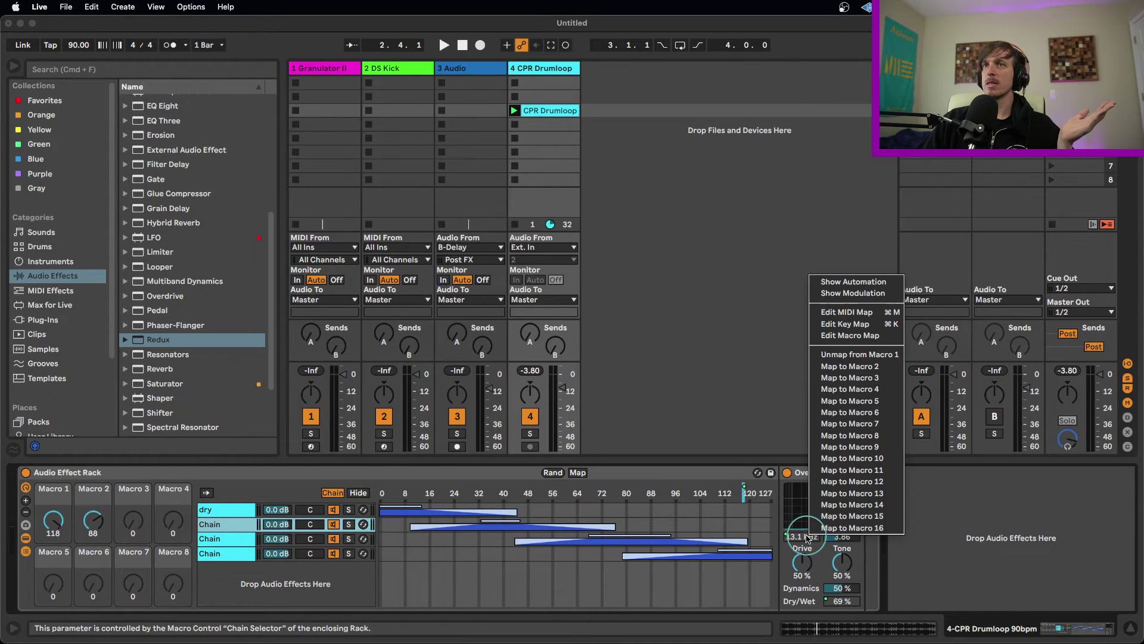
click(862, 356)
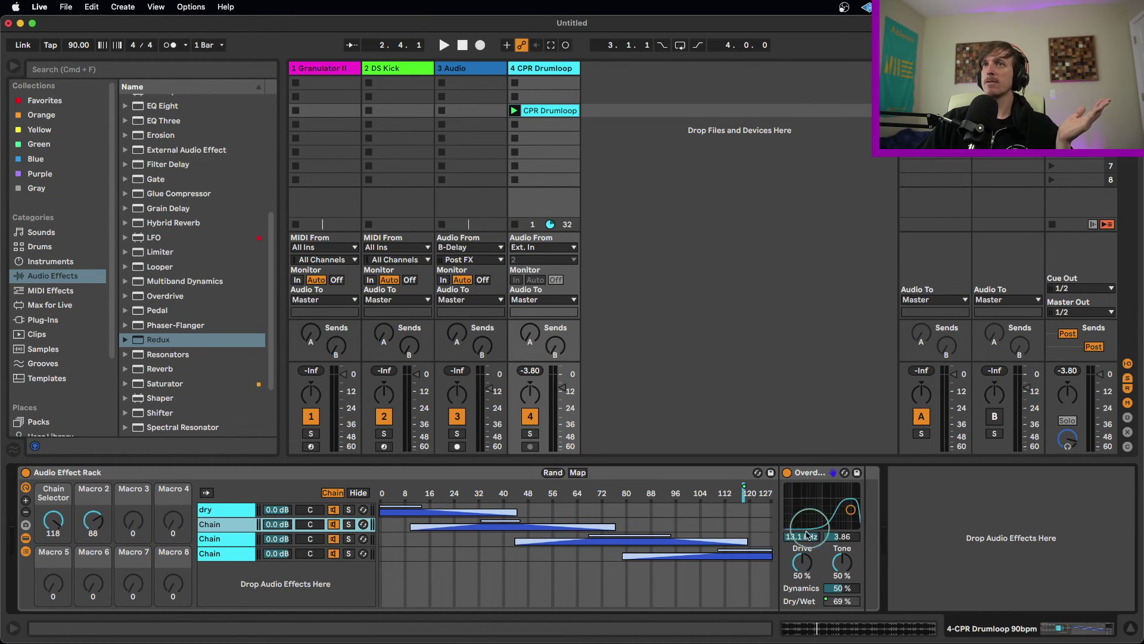
right_click(806, 536)
click(872, 378)
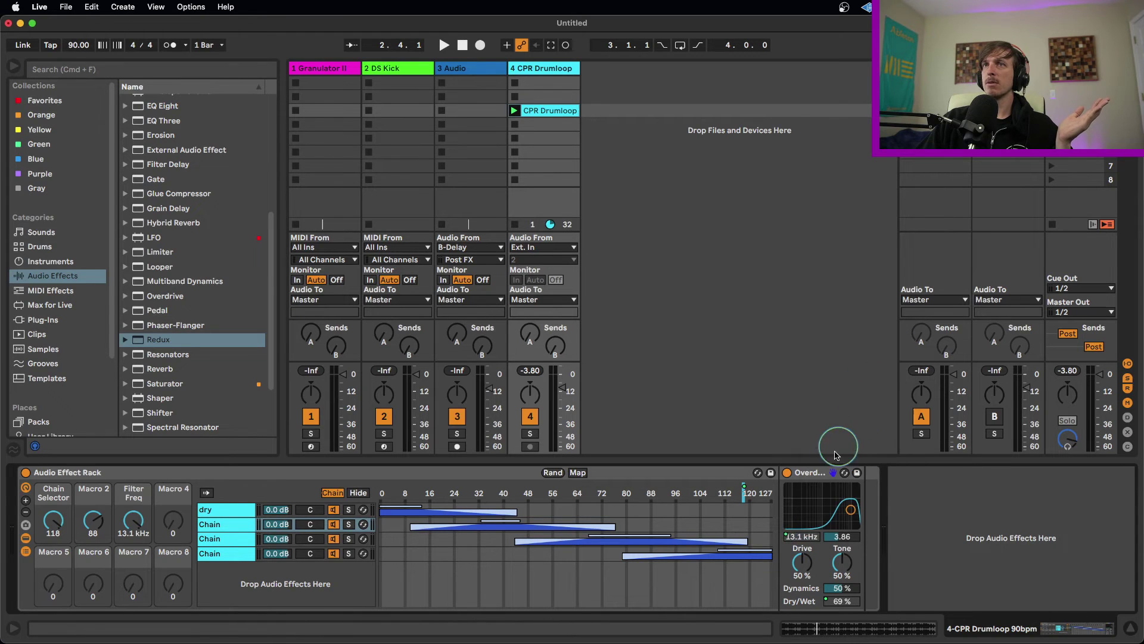
drag(133, 518, 134, 533)
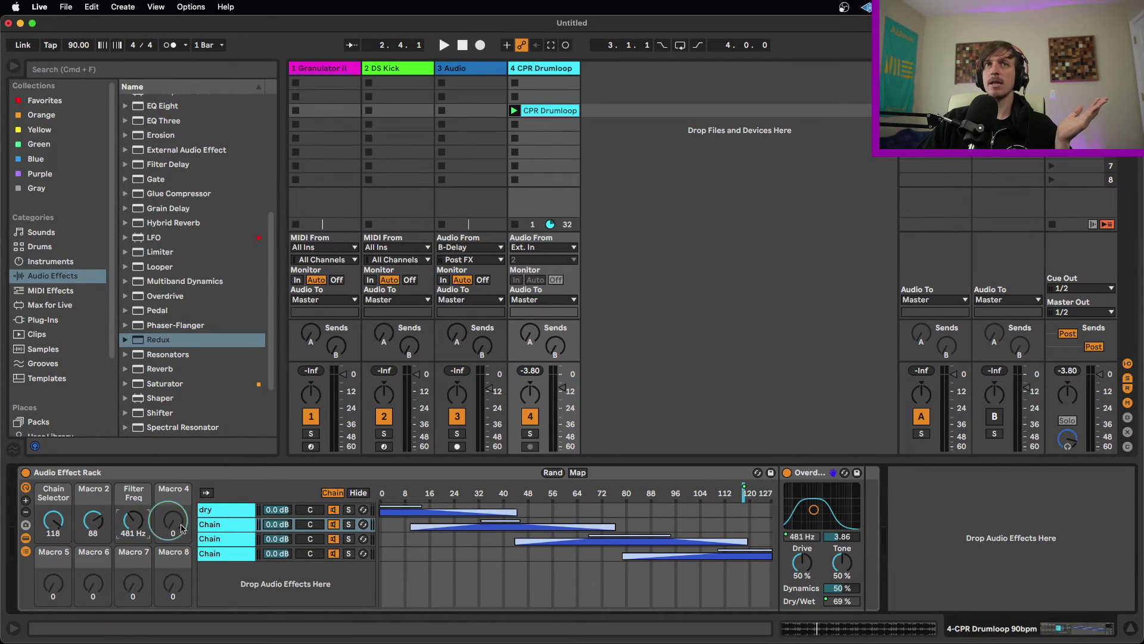
Map the Rate of Redux in the third chain to Macro 4 and the left 16th setting of the fourth chain's Delay to Macro 5
click(232, 538)
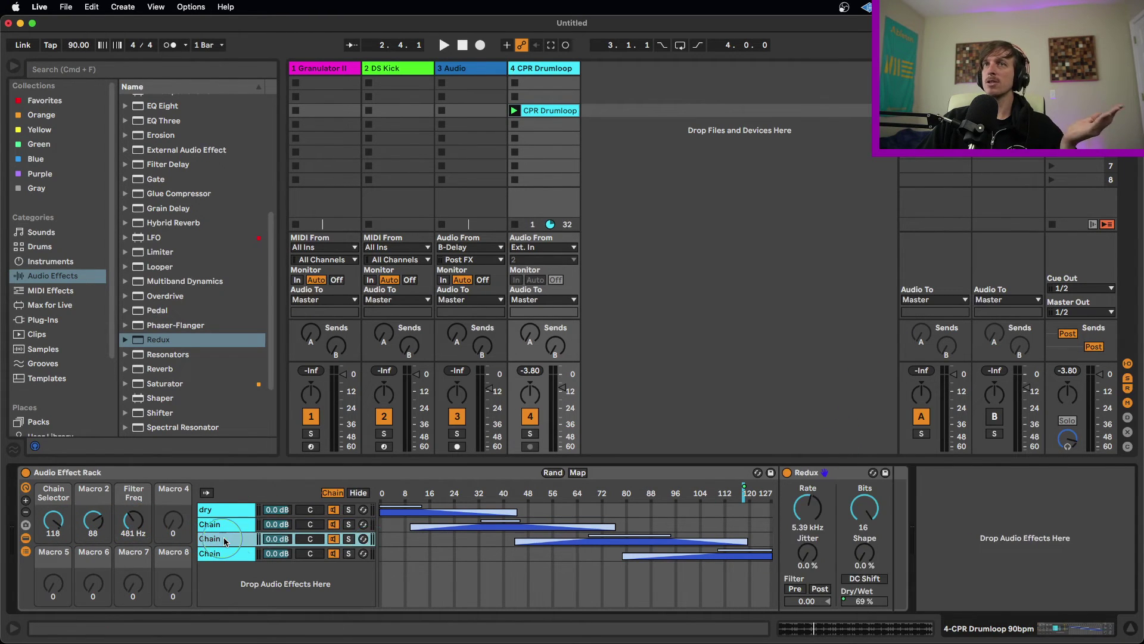
right_click(809, 512)
click(858, 370)
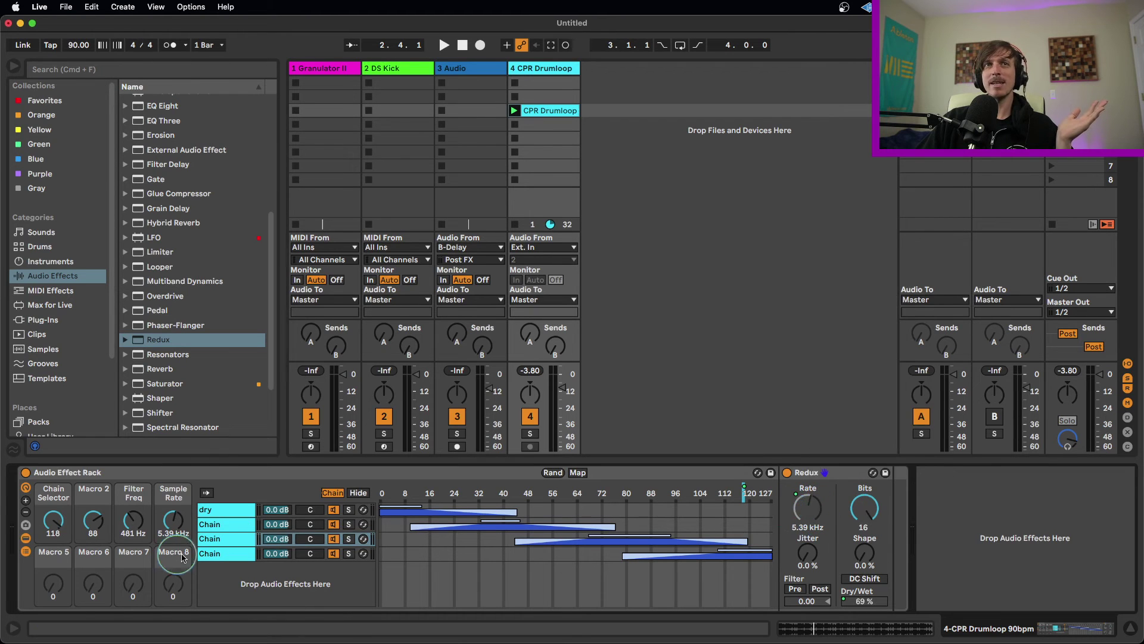
click(226, 553)
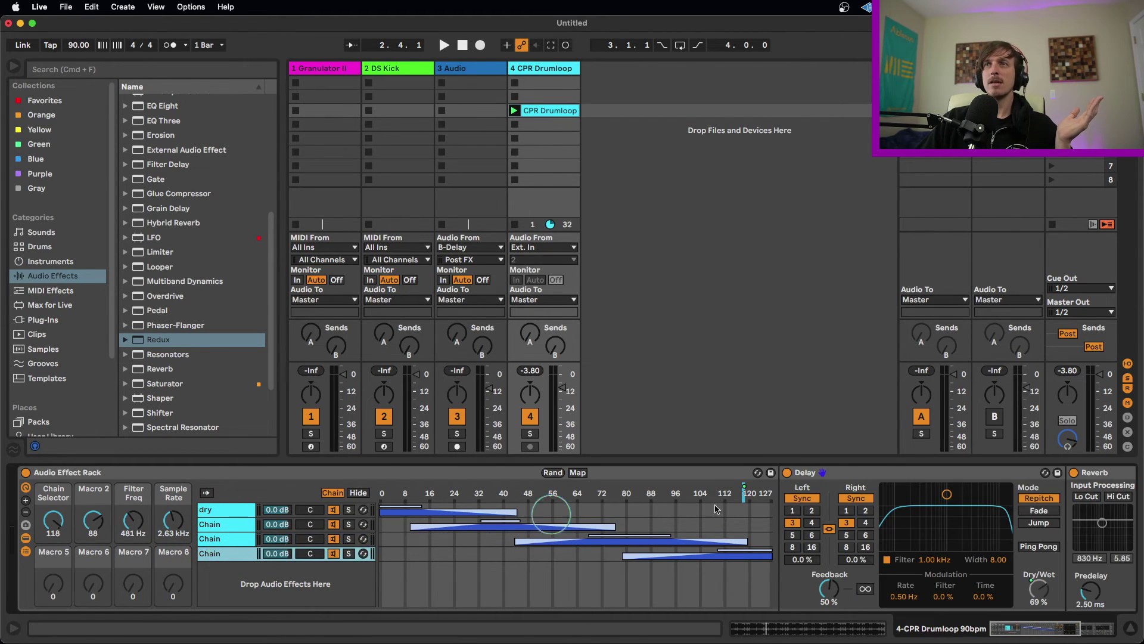
right_click(845, 528)
click(888, 385)
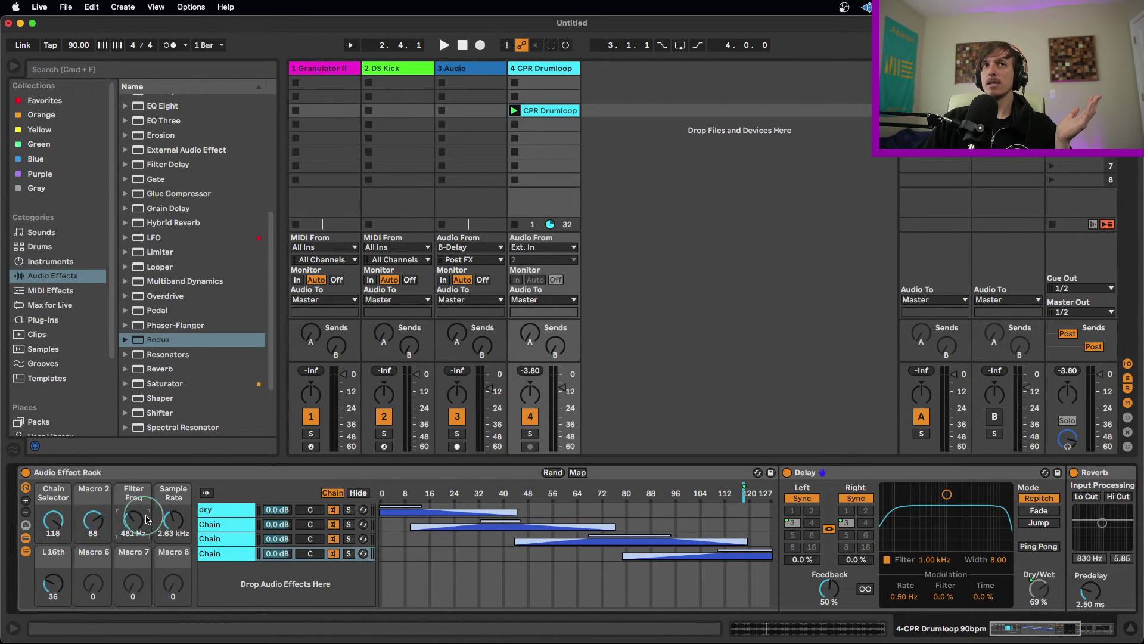
Set Macro 2 to 49, the L 16th macro to 46 and the Chain Selector macro to 58
drag(94, 518, 94, 539)
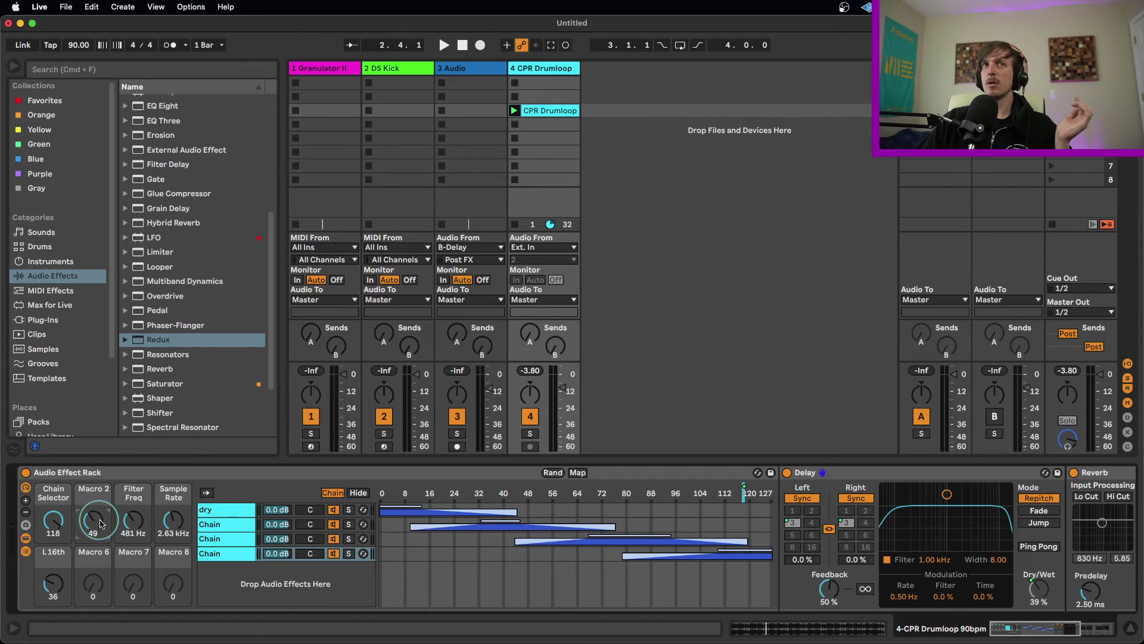
drag(55, 583, 55, 561)
drag(53, 521, 53, 547)
click(134, 514)
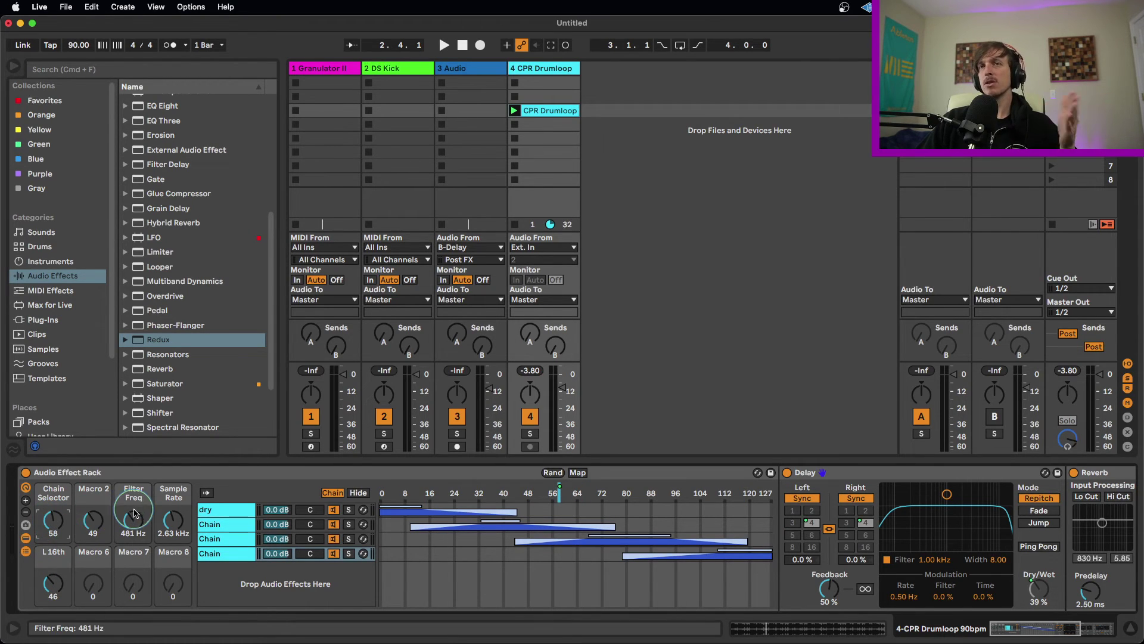
Collapse the rack to its macros by hiding the chain zones, devices and chain list, and set the Chain Selector macro to 21
click(360, 494)
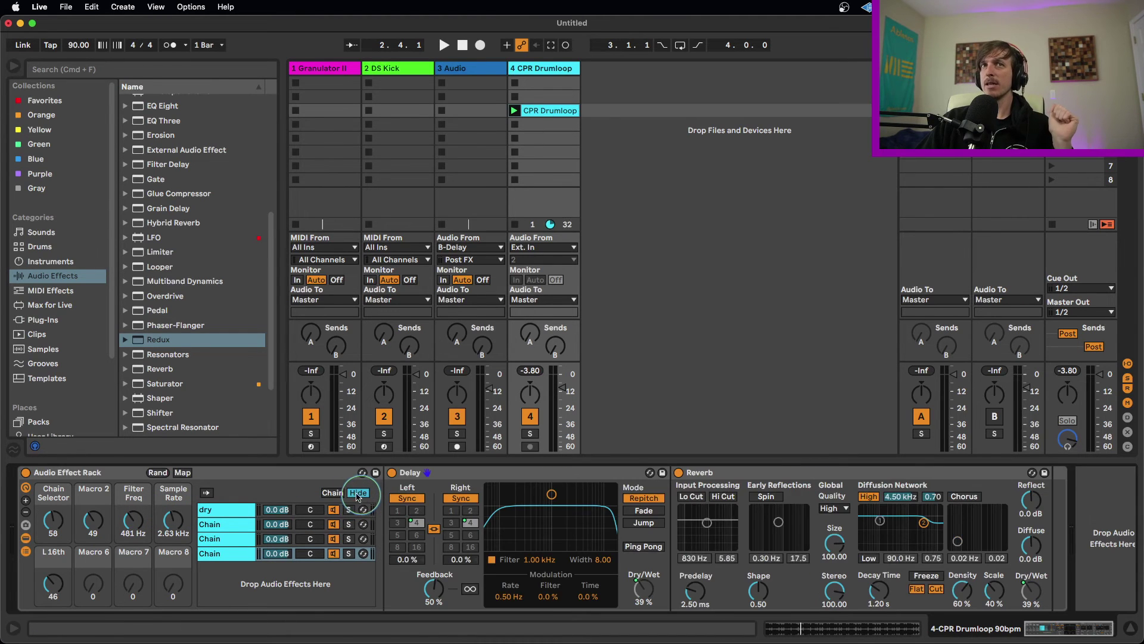
click(25, 538)
click(25, 552)
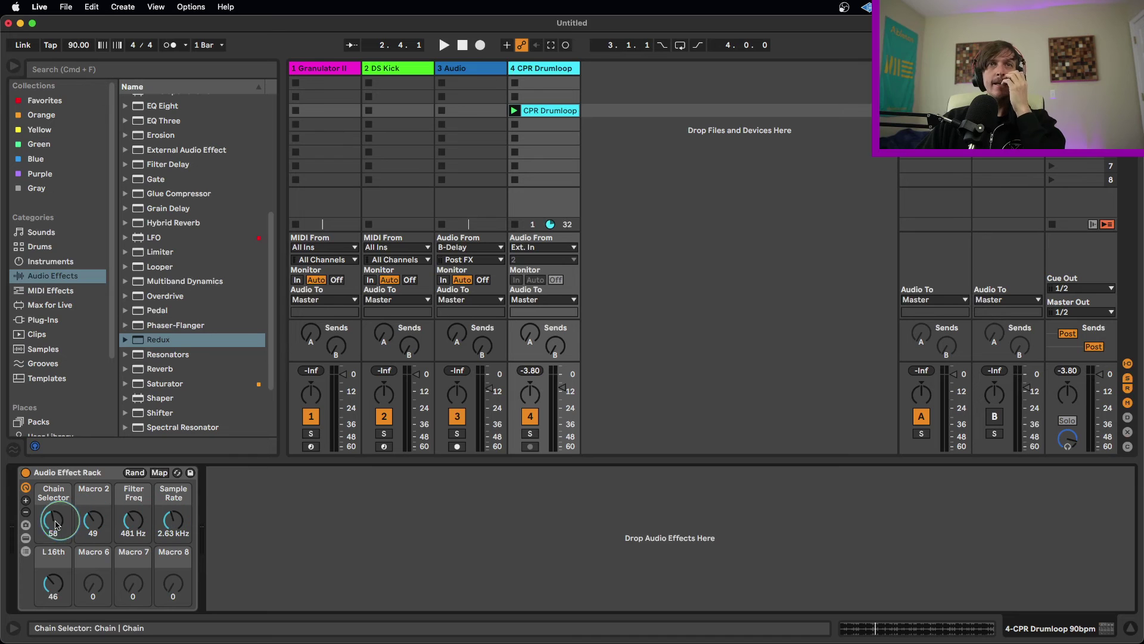
drag(47, 529, 48, 544)
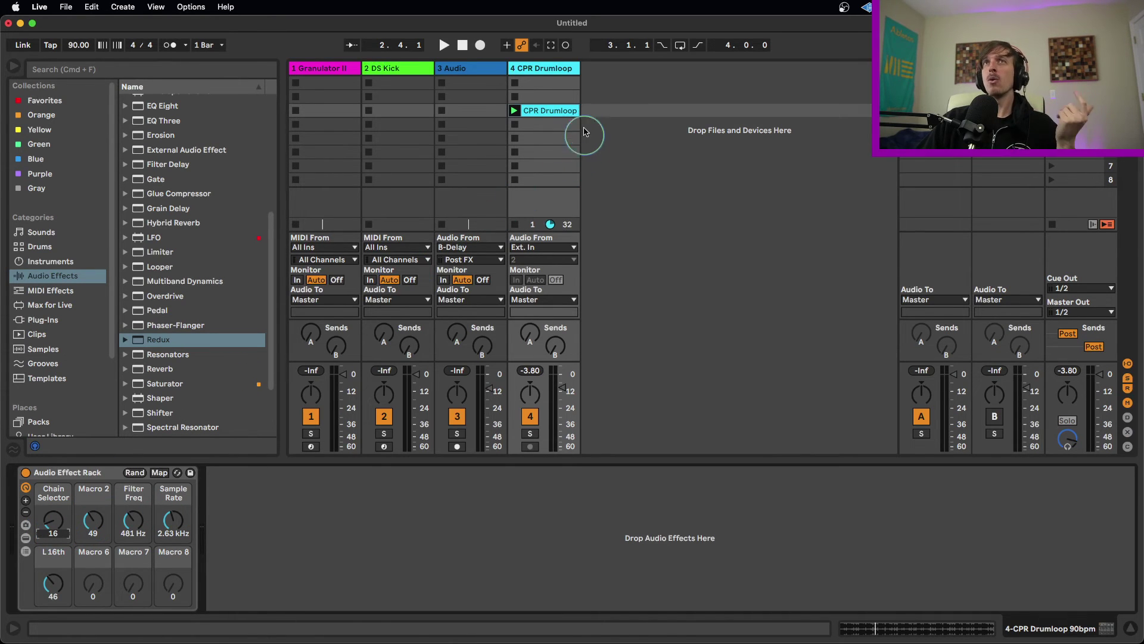
drag(54, 527, 63, 521)
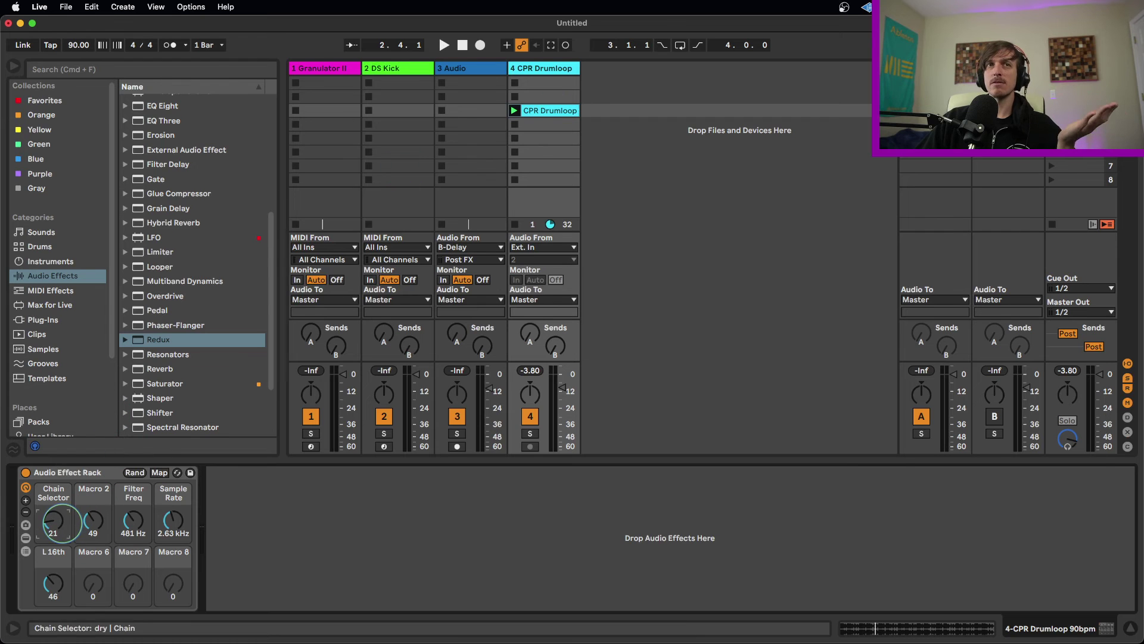
Add a rising ramp to the Chain Selector envelope of the CPR Drumloop clip, from early in bar 1 to the start of bar 3
click(548, 111)
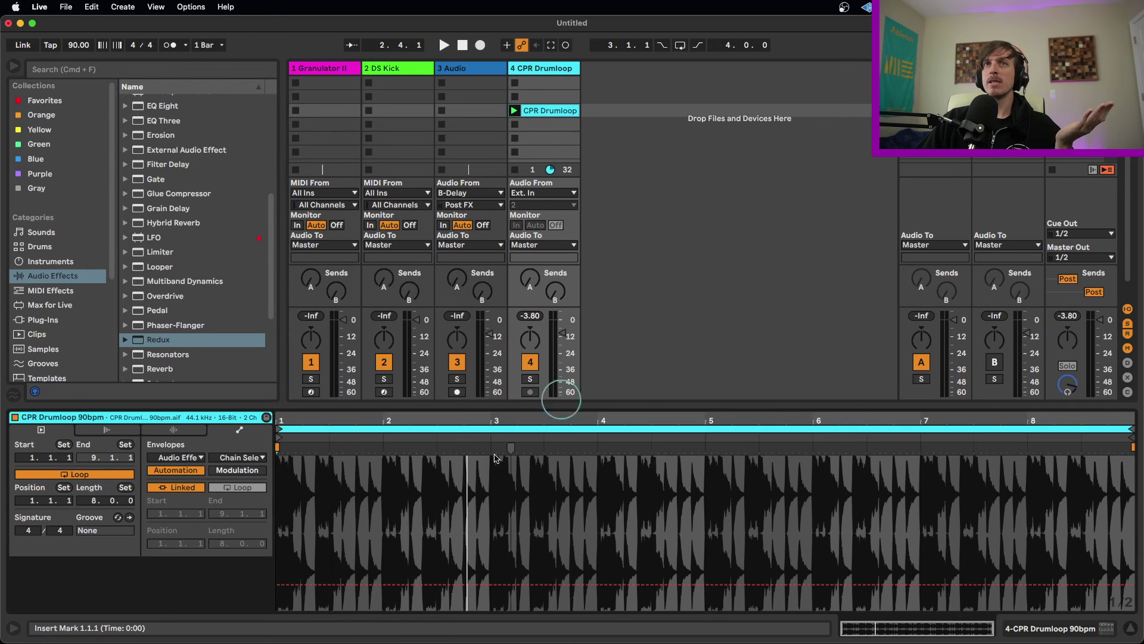
click(302, 584)
click(510, 487)
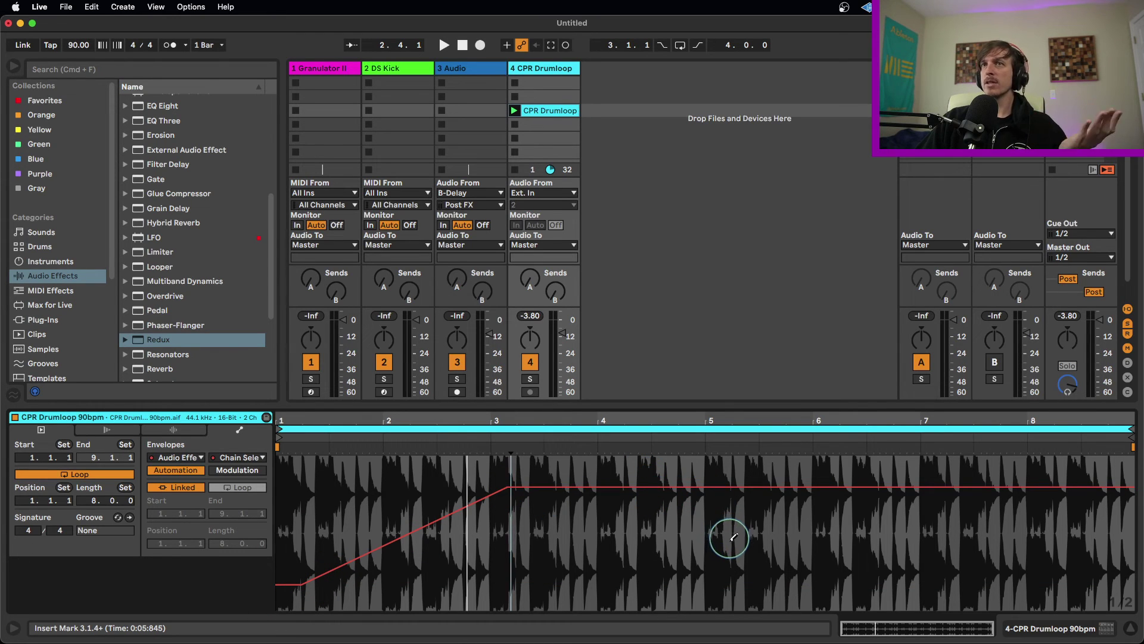
Draw stepped Chain Selector automation with alternating high and low levels from bar 5 to the end of the clip
key(b)
drag(728, 544, 728, 564)
drag(796, 475, 788, 461)
mouse_move(848, 540)
mouse_down()
mouse_move(838, 527)
mouse_move(888, 531)
mouse_move(909, 603)
mouse_move(957, 524)
mouse_move(949, 563)
mouse_move(947, 542)
mouse_move(1027, 492)
mouse_move(1047, 527)
mouse_move(1055, 486)
mouse_move(1050, 508)
mouse_move(1103, 479)
mouse_move(1109, 463)
mouse_up()
drag(1009, 492, 1001, 577)
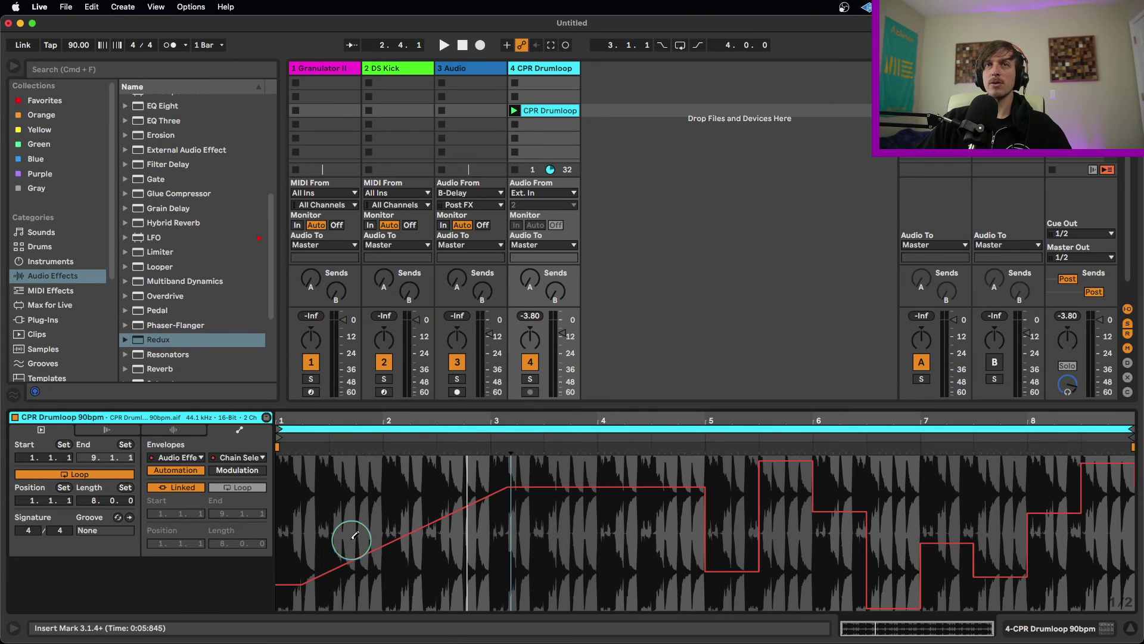
Return to the rack's macros and raise Macro 2 to 86
key(shift+Tab)
drag(92, 524, 92, 520)
Show the Audio Effect Rack's Chain Selector envelope in the drum loop clip, play it through and leave draw mode
click(543, 110)
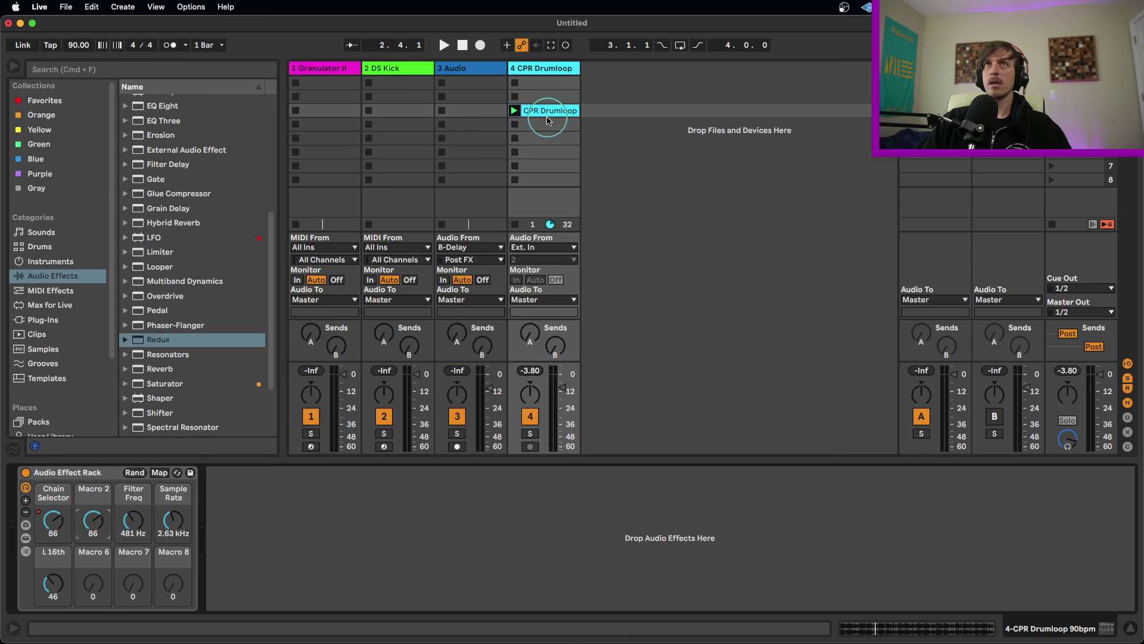
click(181, 458)
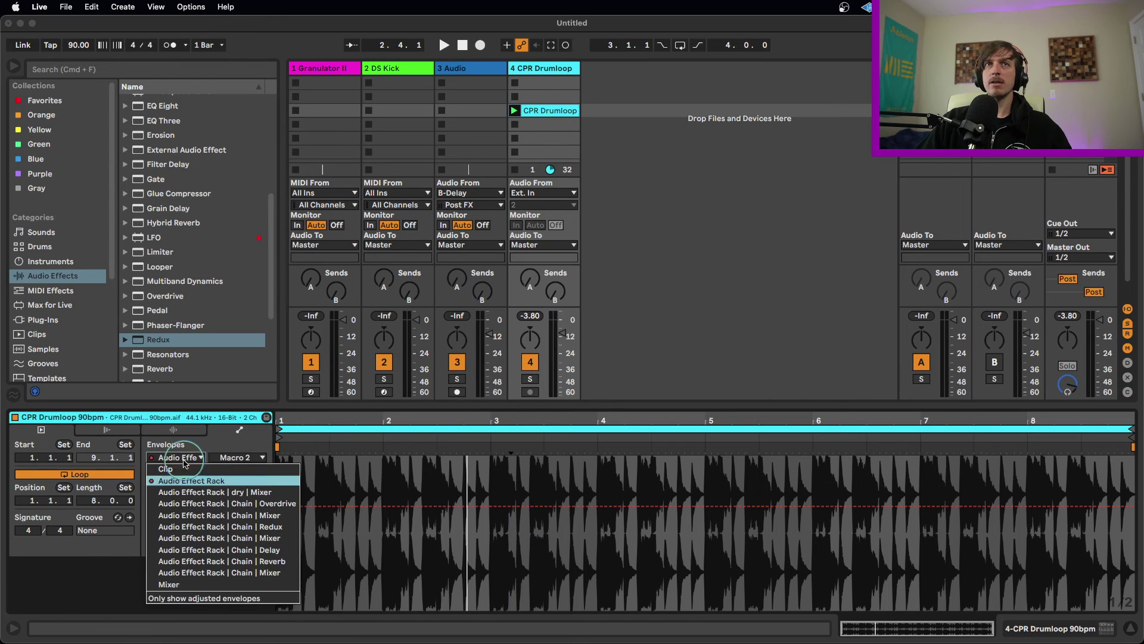
click(189, 481)
click(238, 457)
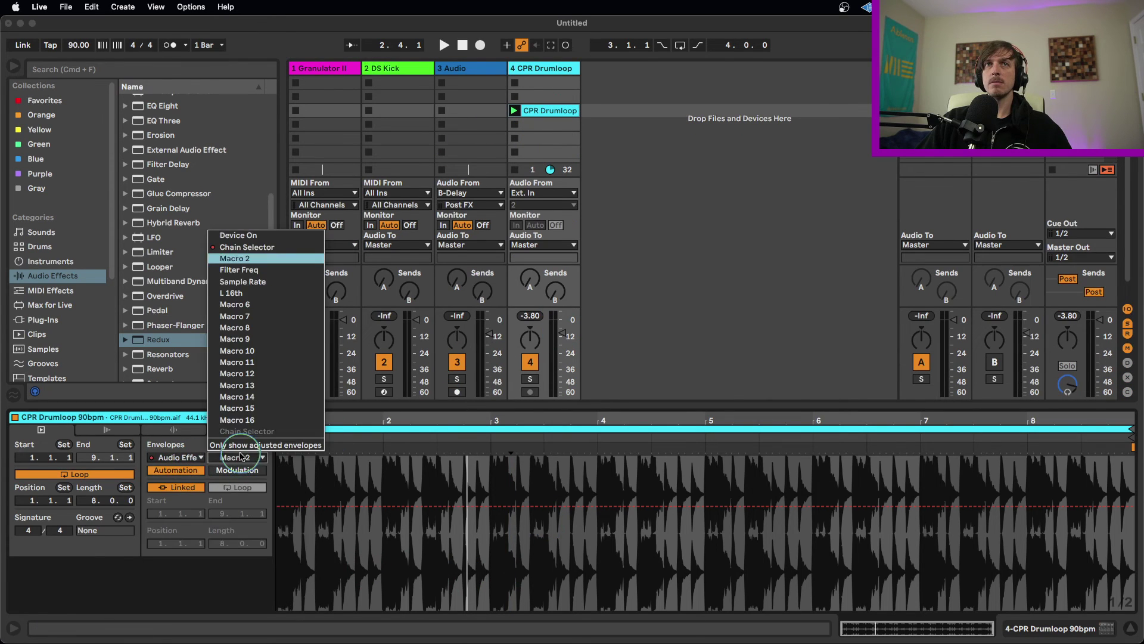
click(286, 254)
key(space)
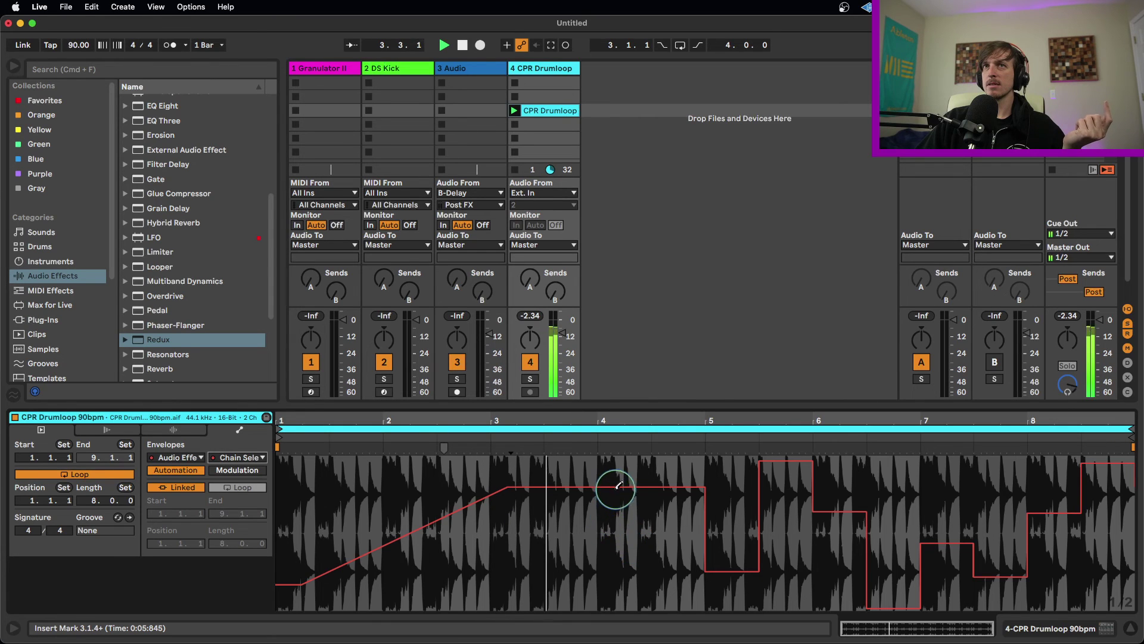
key(b)
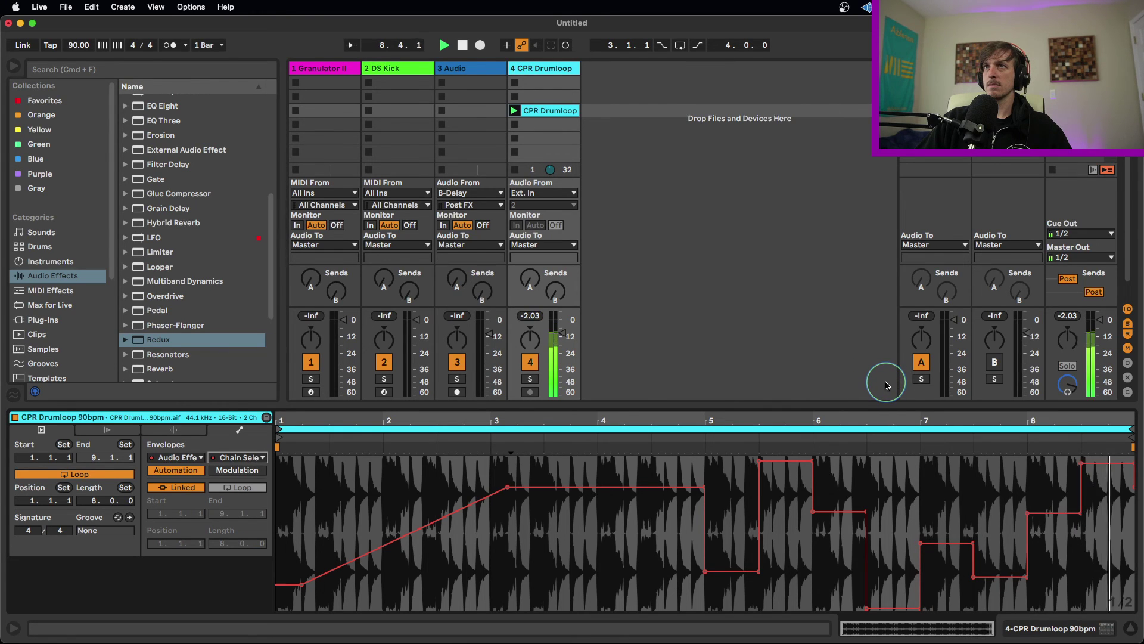
Reopen the drum loop track's rack and set the Filter Freq macro to 670 Hz and the Sample Rate macro to 4.53 kHz
double_click(563, 68)
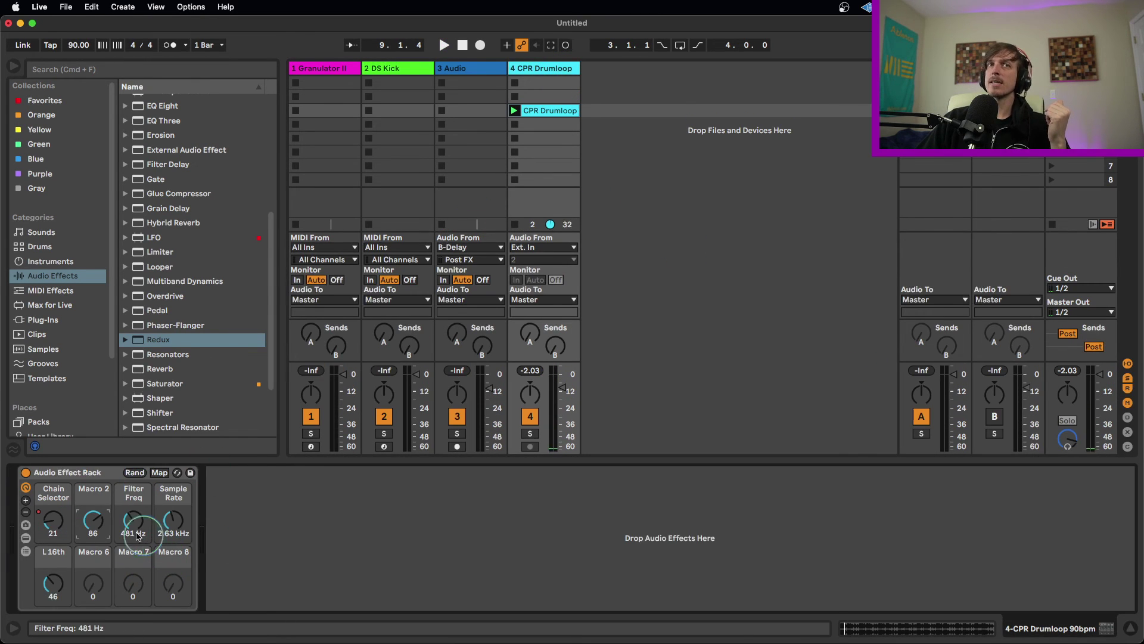
drag(133, 523, 173, 513)
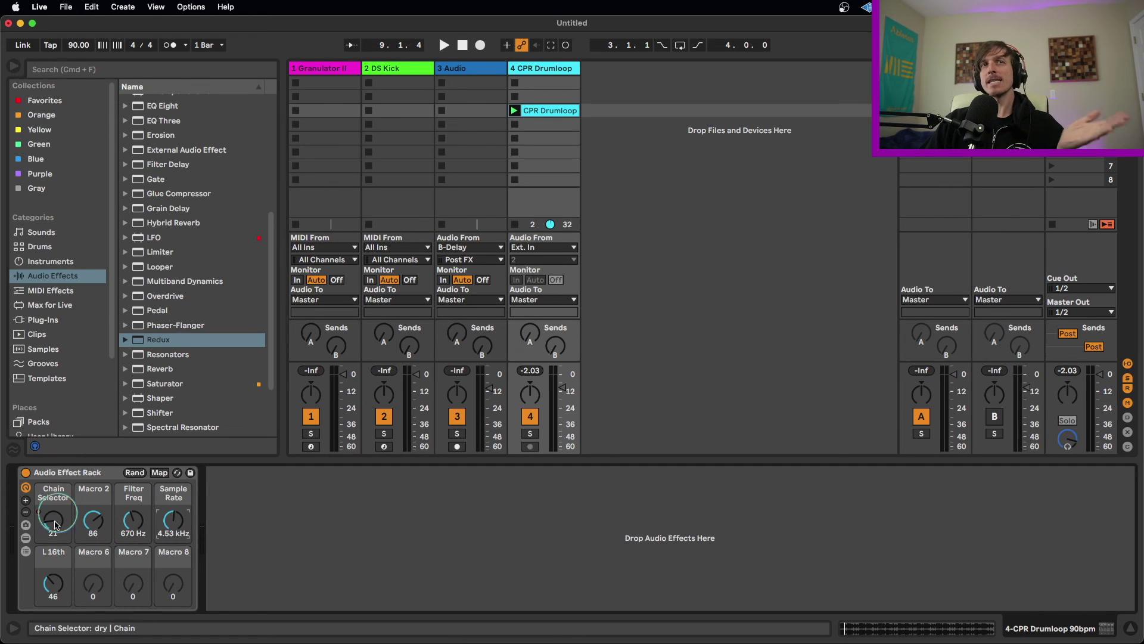
Show the chain list, devices and zones again, and extend the dry chain's zone to about 46 and the second chain's to about 78
click(26, 551)
click(26, 538)
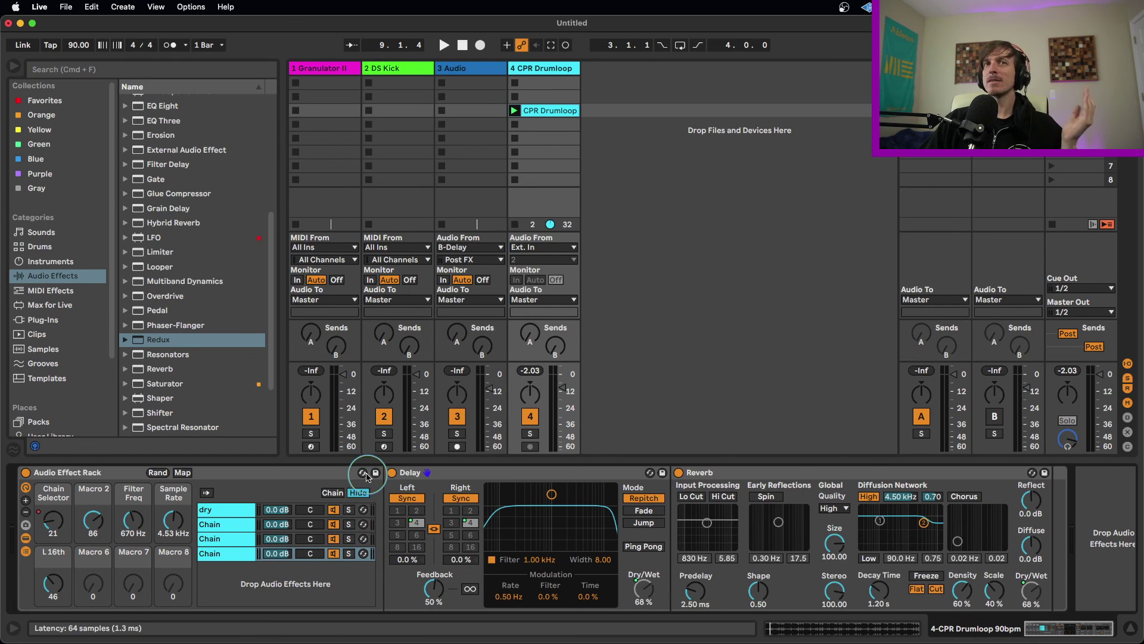
click(332, 493)
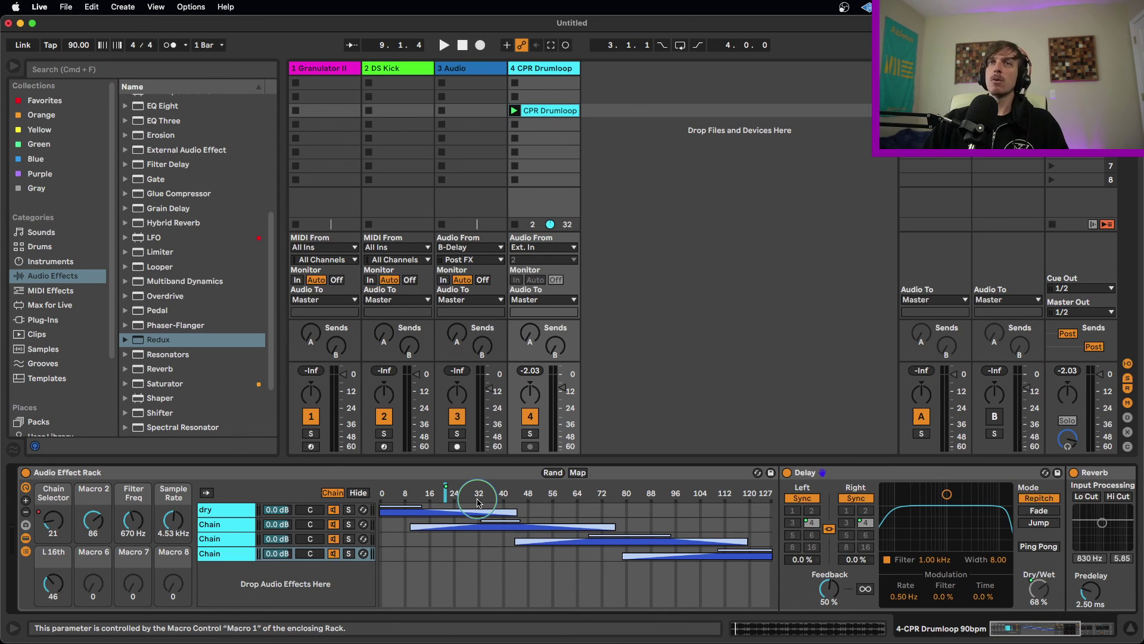
drag(516, 511, 523, 510)
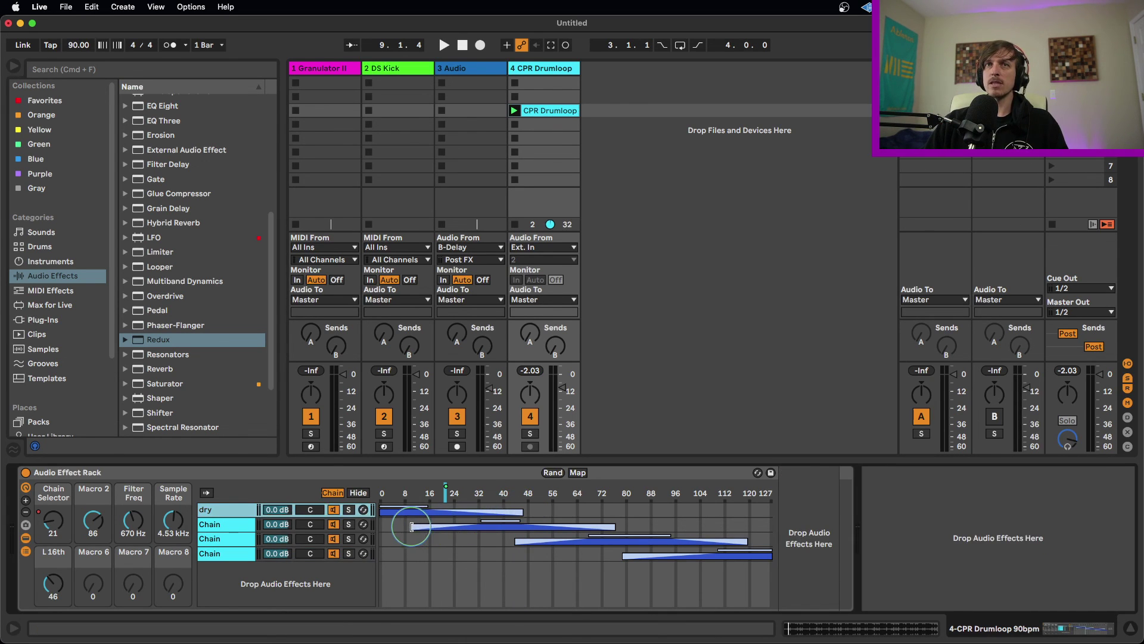
drag(411, 527, 407, 527)
drag(610, 524, 616, 524)
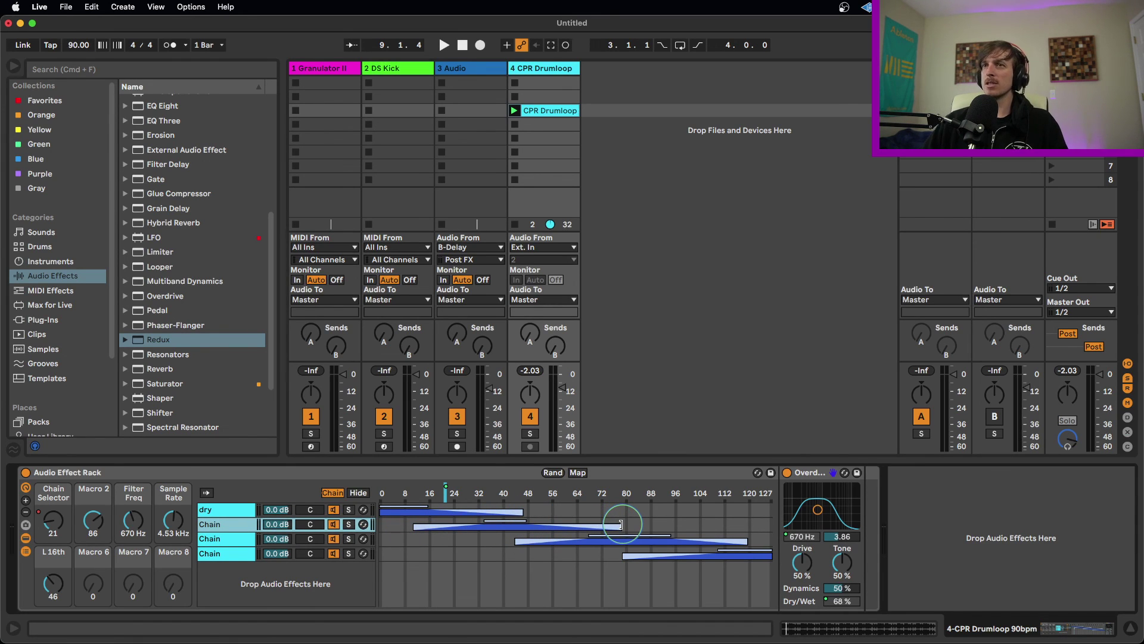